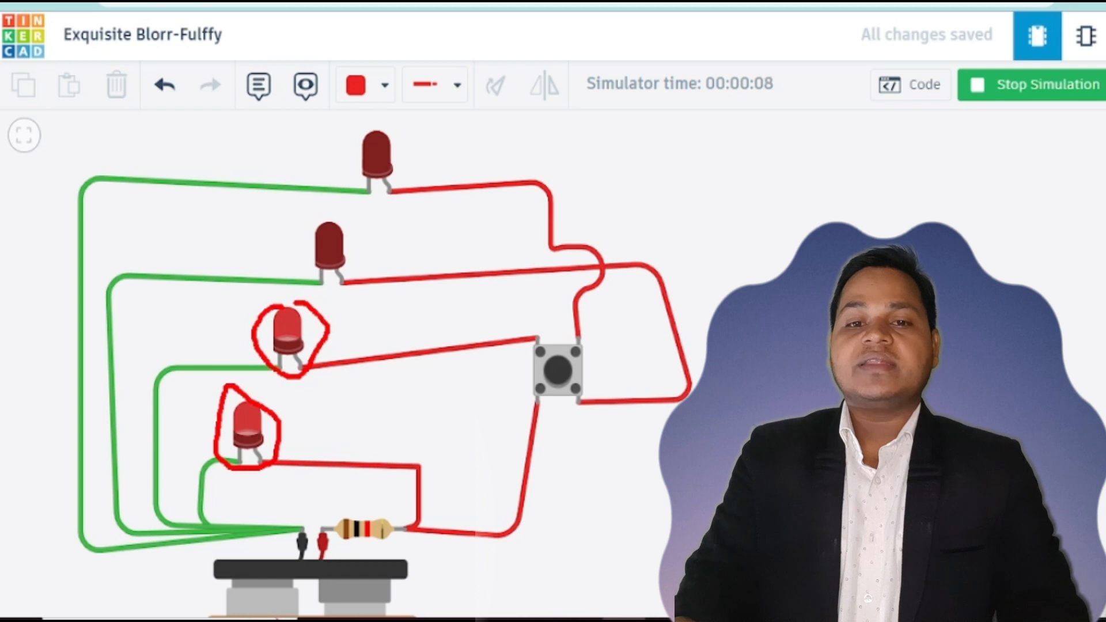
Step: Press the pushbutton in the running simulation of the finished LED circuit
mouse_move(582, 346)
mouse_down()
mouse_move(521, 331)
mouse_move(631, 332)
mouse_move(565, 323)
mouse_up()
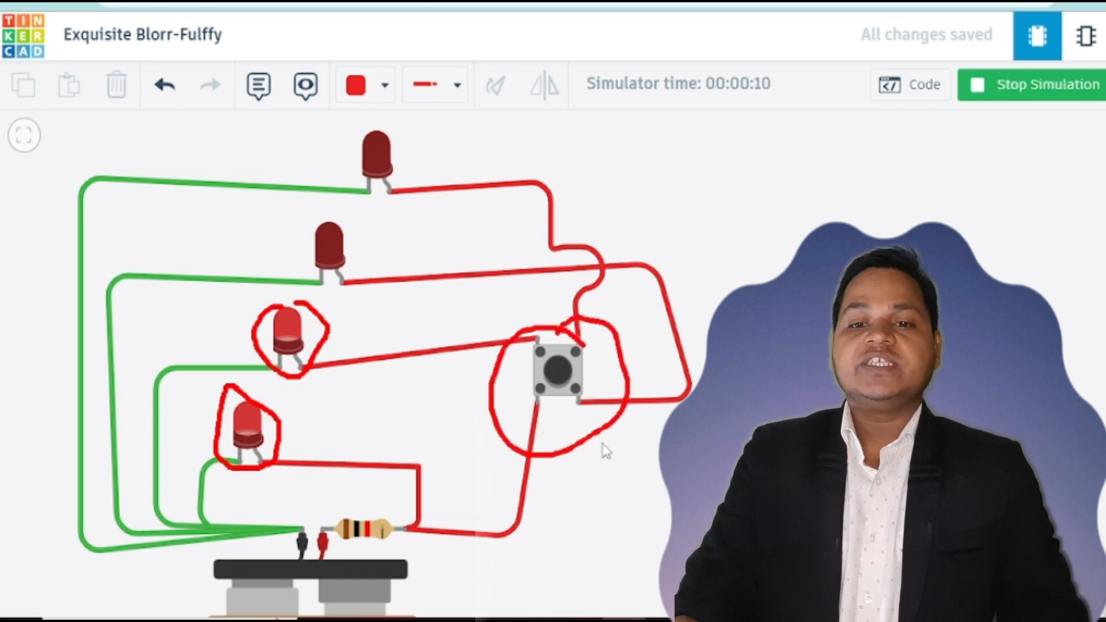
click(567, 377)
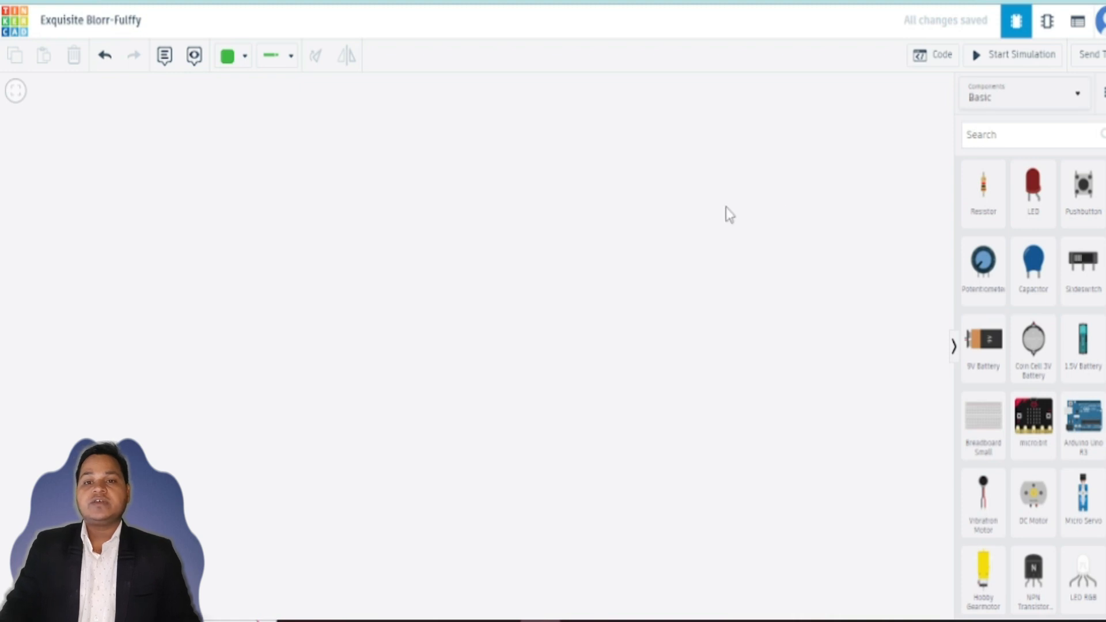
Step: Search the components for a 9V battery and place it on the empty canvas
click(1101, 5)
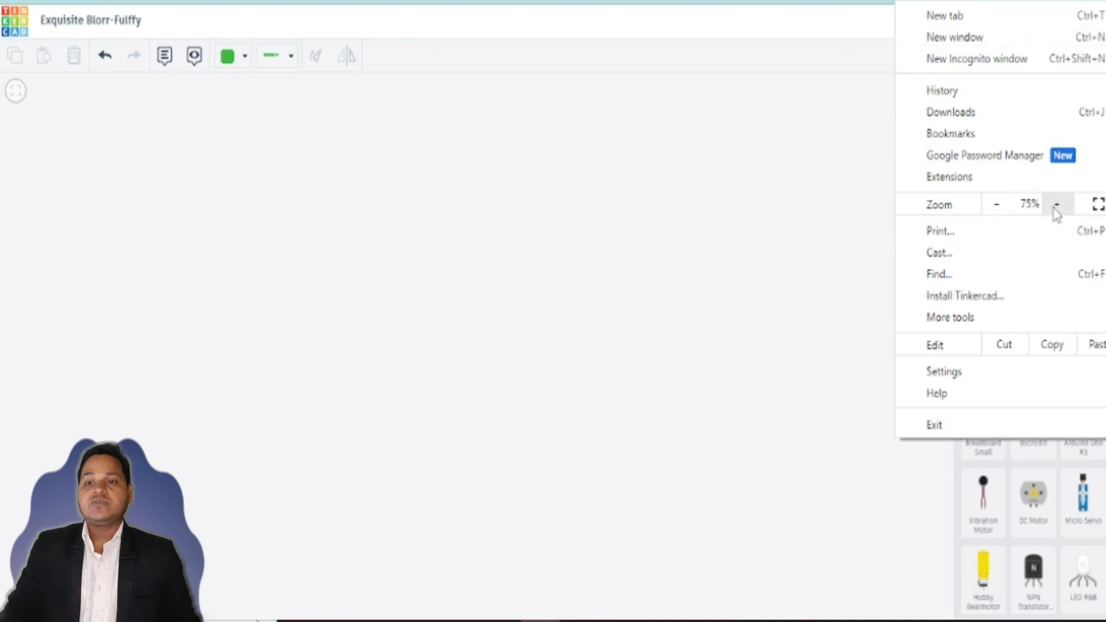
click(1057, 205)
click(1057, 205)
click(1057, 206)
click(1057, 205)
click(1057, 205)
click(481, 392)
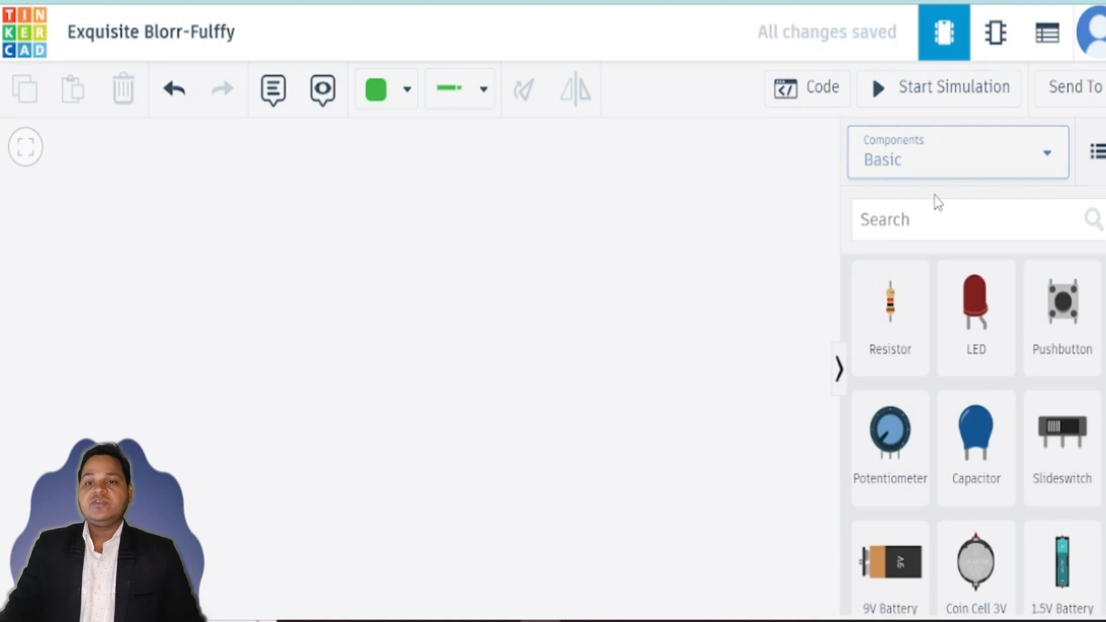
click(897, 221)
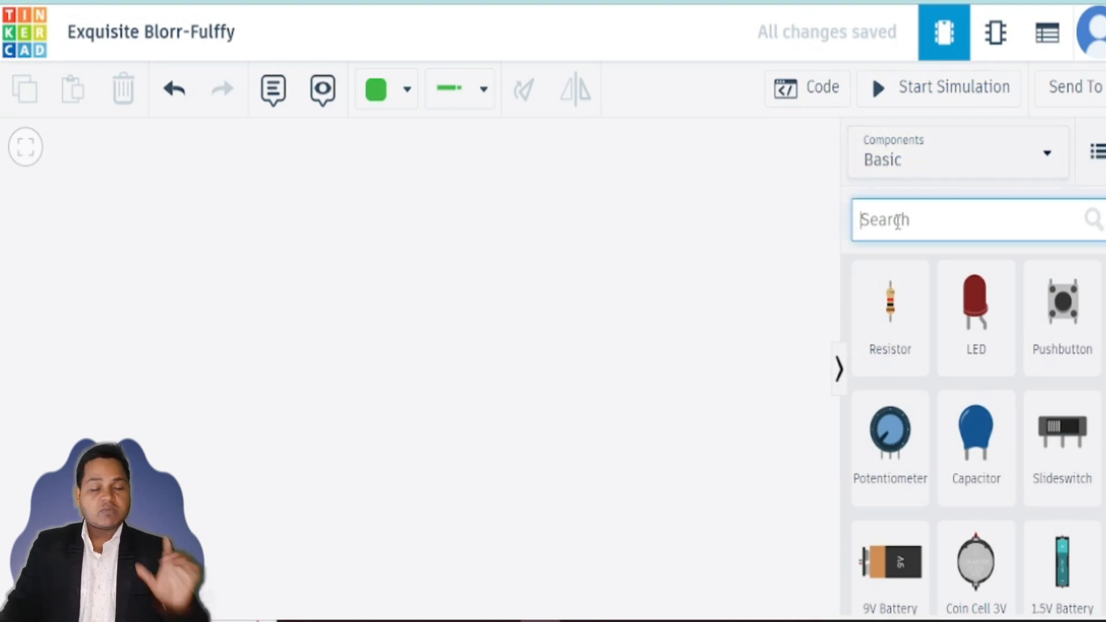
text(V)
key(BackSpace)
text(BATT)
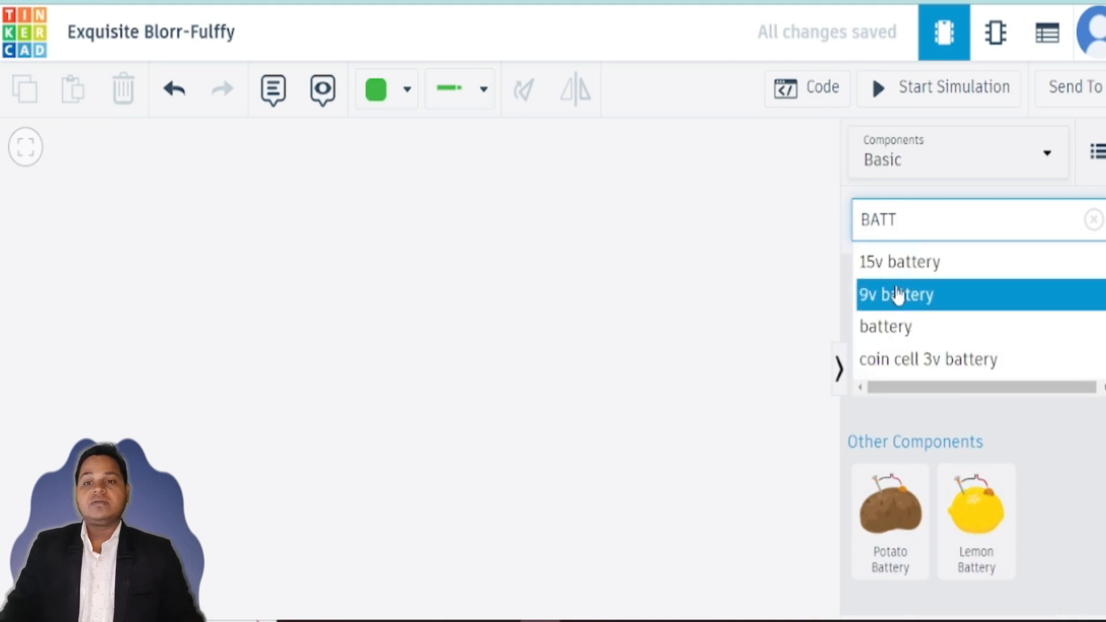
click(892, 298)
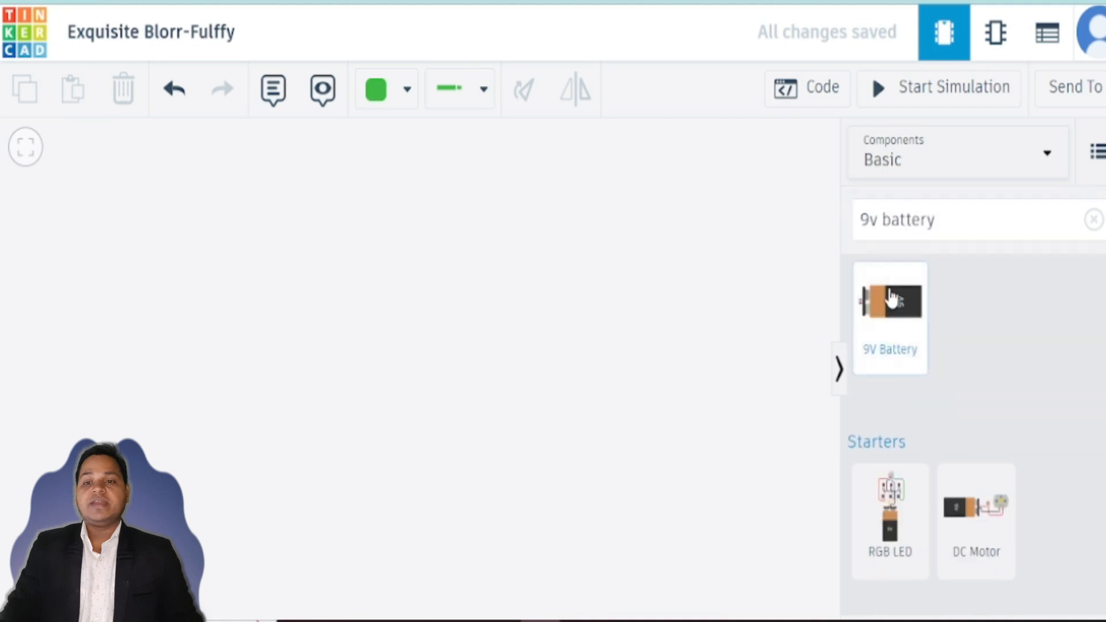
drag(877, 328, 57, 392)
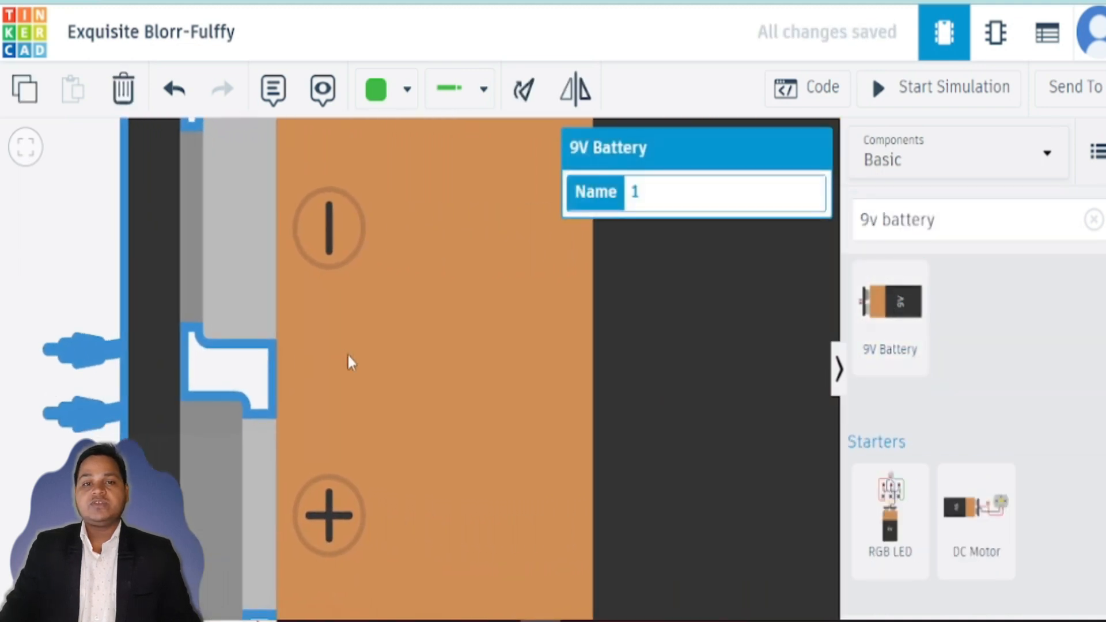
Step: Rotate the battery 90 degrees so its terminals face up and move it to the canvas's lower left
scroll(347, 353, down, 3)
scroll(335, 362, down, 3)
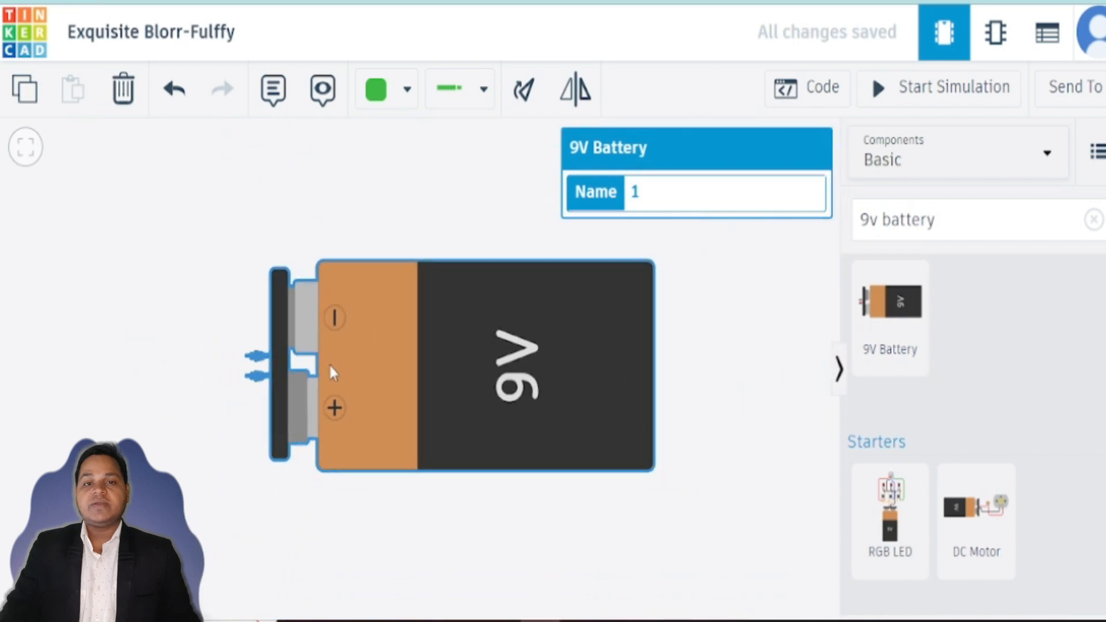
drag(379, 373, 311, 392)
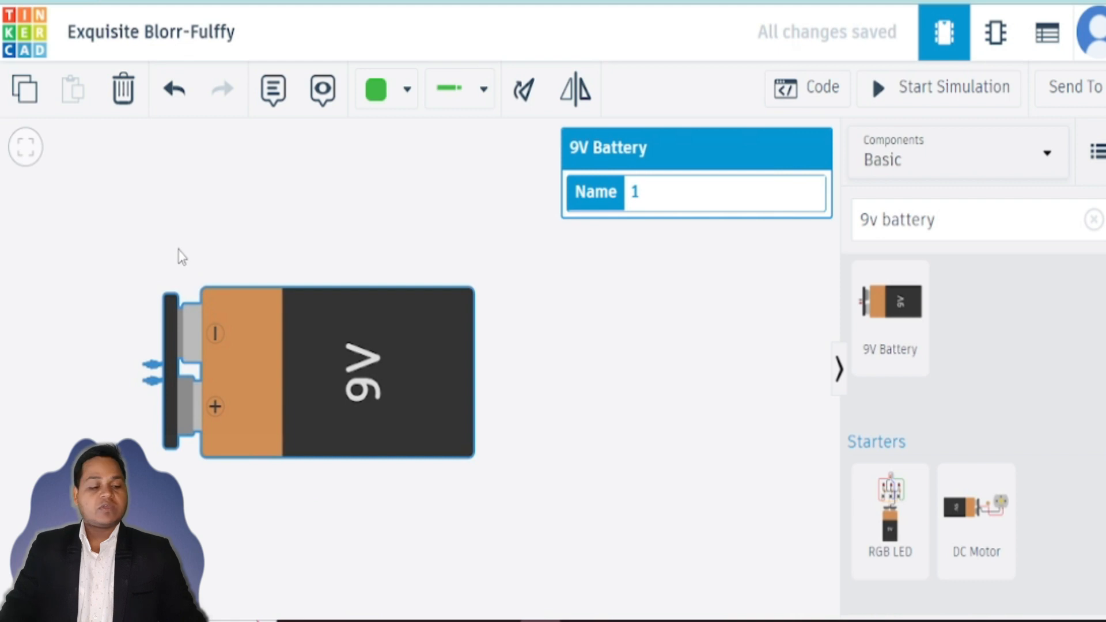
key(r)
key(r)
key(r)
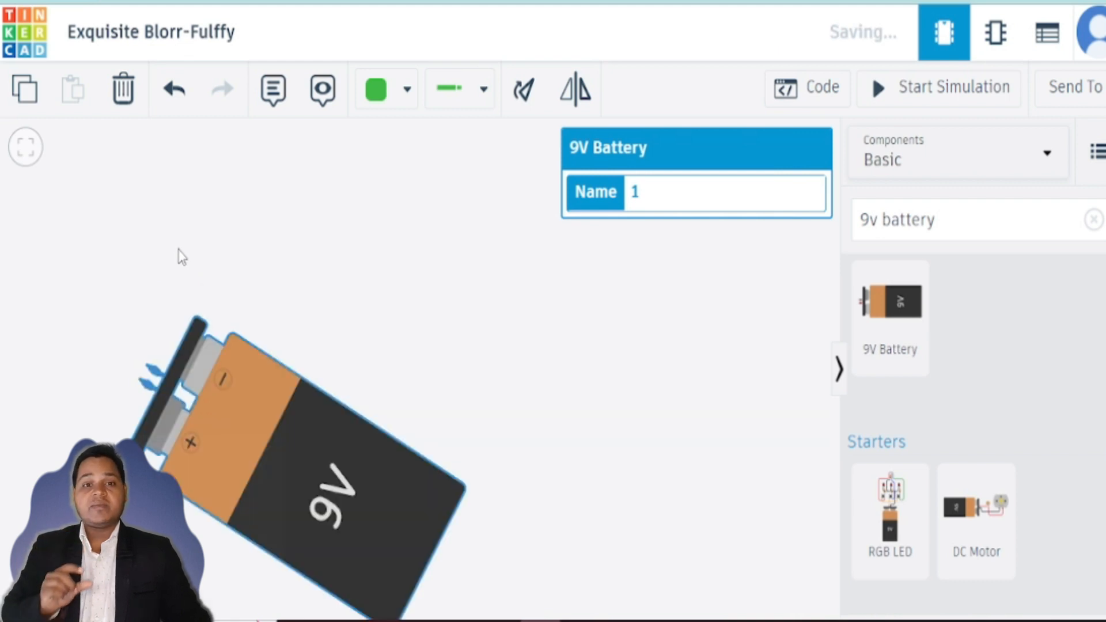
drag(129, 536, 157, 593)
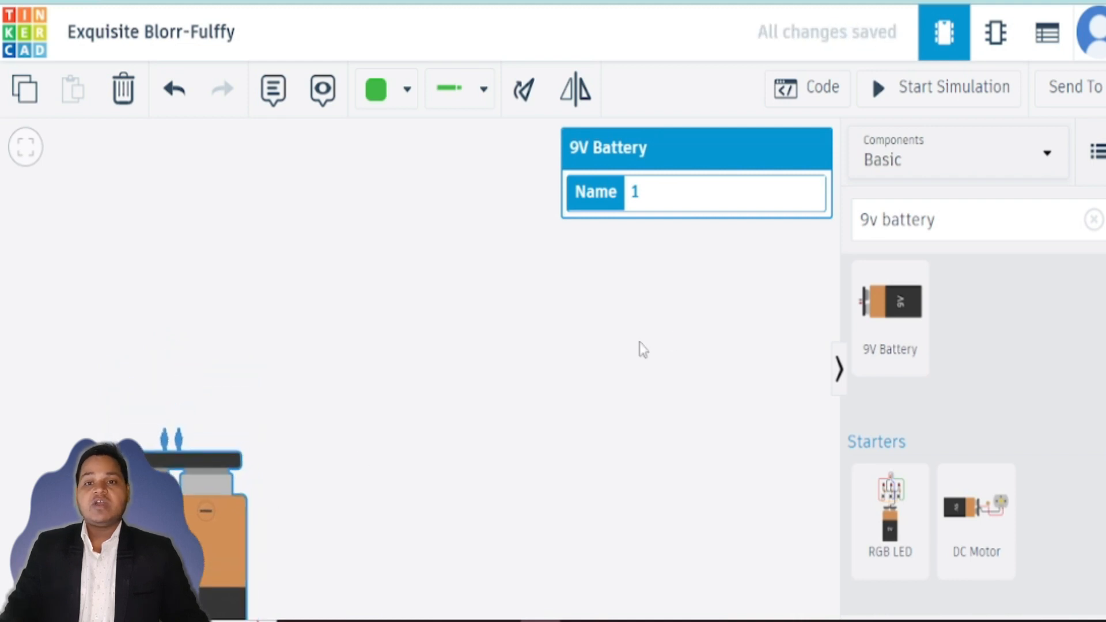
drag(943, 213, 809, 226)
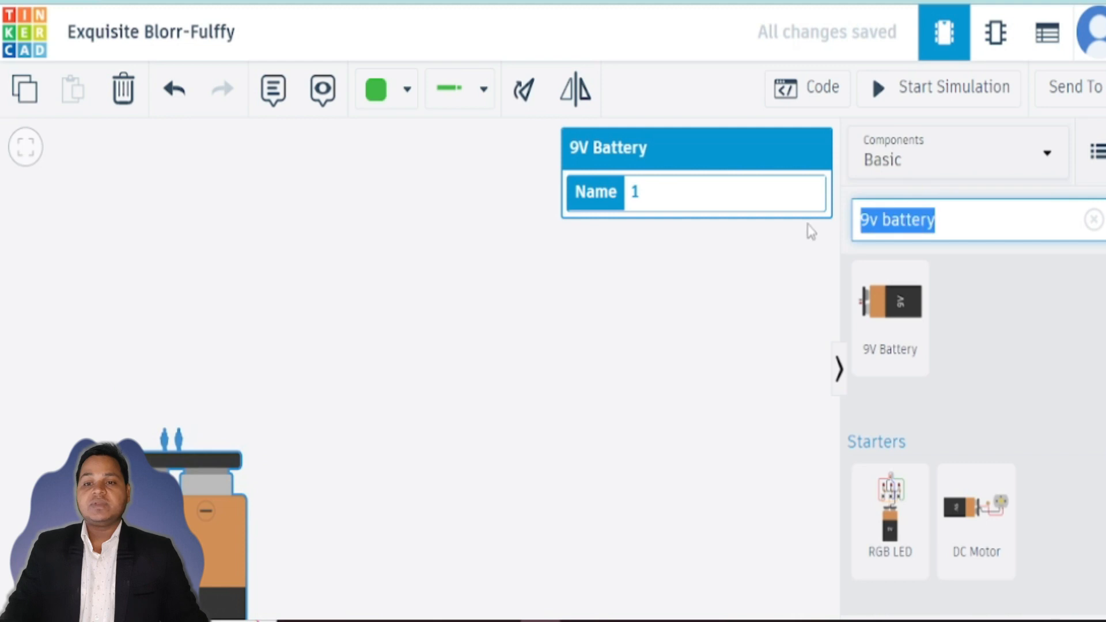
key(e)
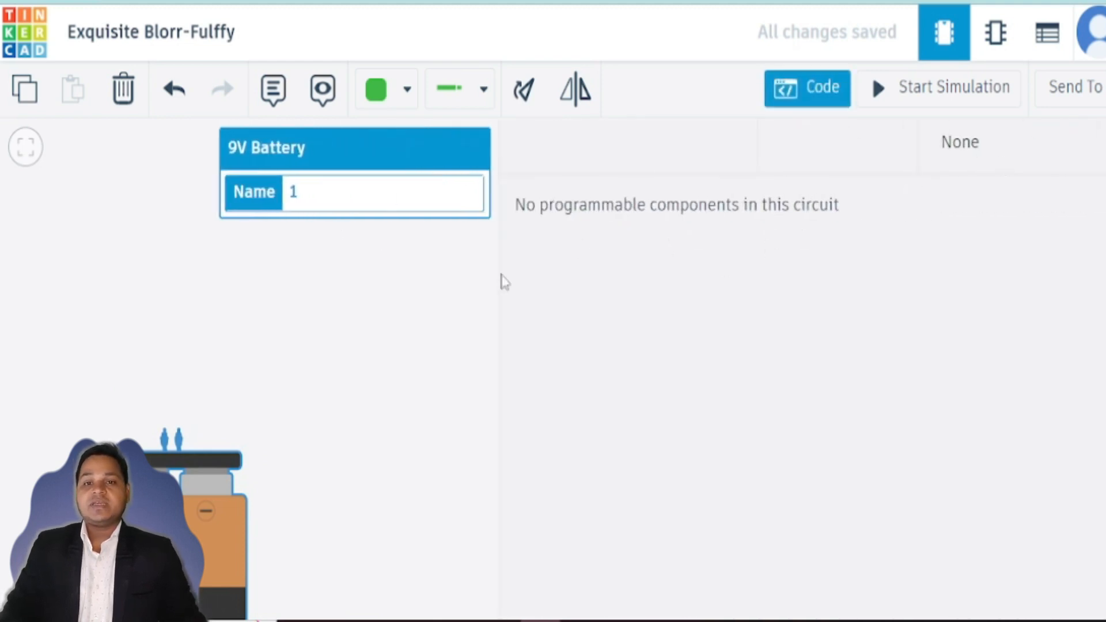
key(Escape)
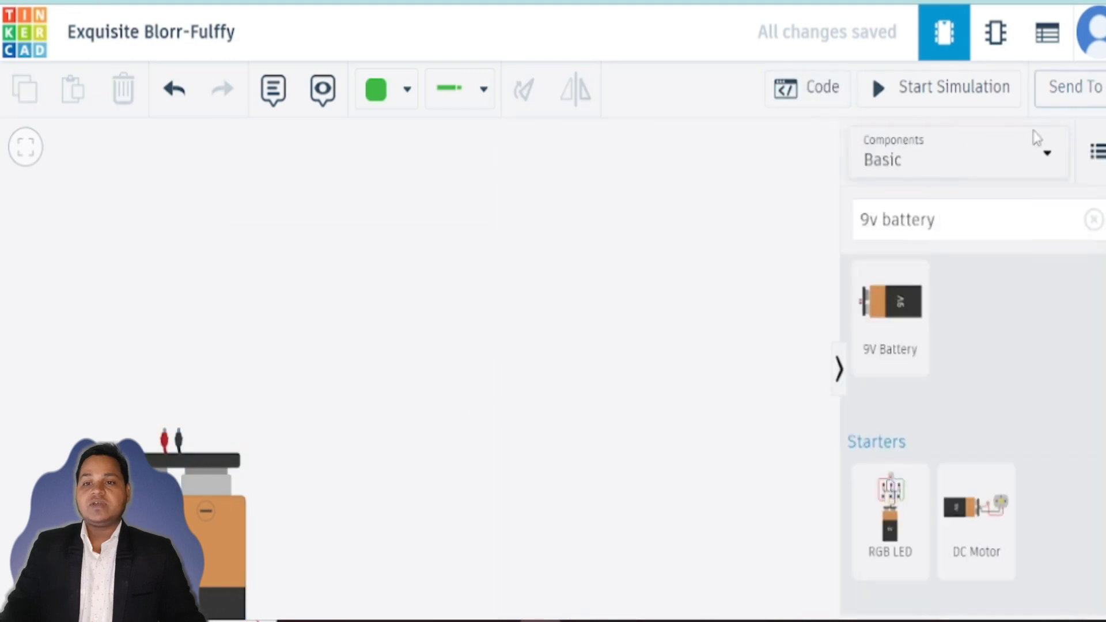
Step: Search the components for an LED, place one on the canvas and move it down near the battery
click(961, 221)
click(961, 221)
drag(962, 221, 859, 223)
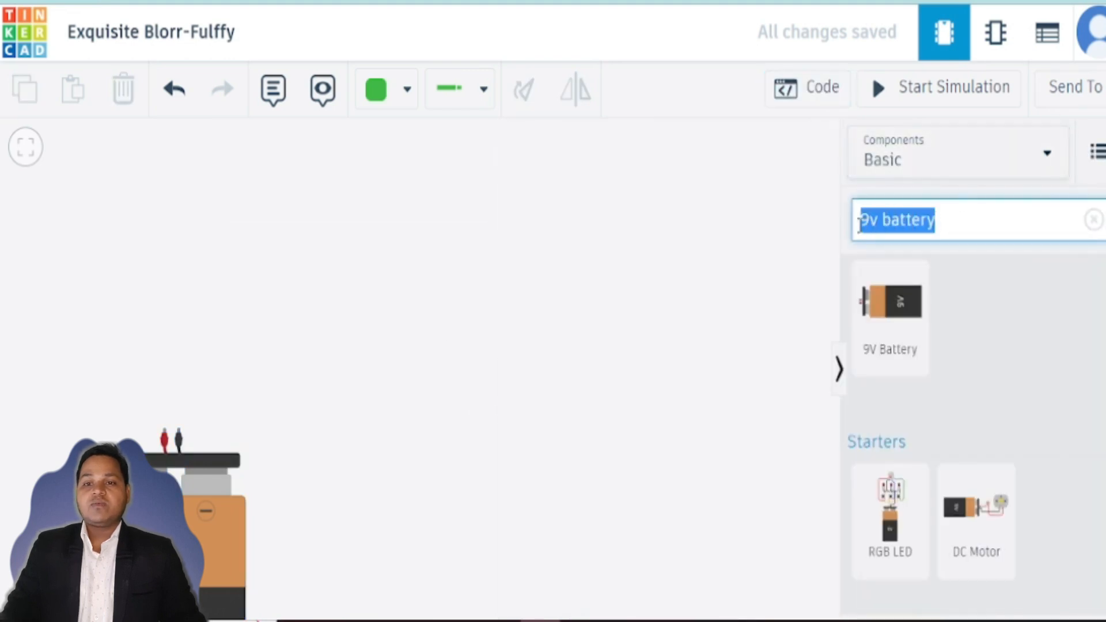
text(LE)
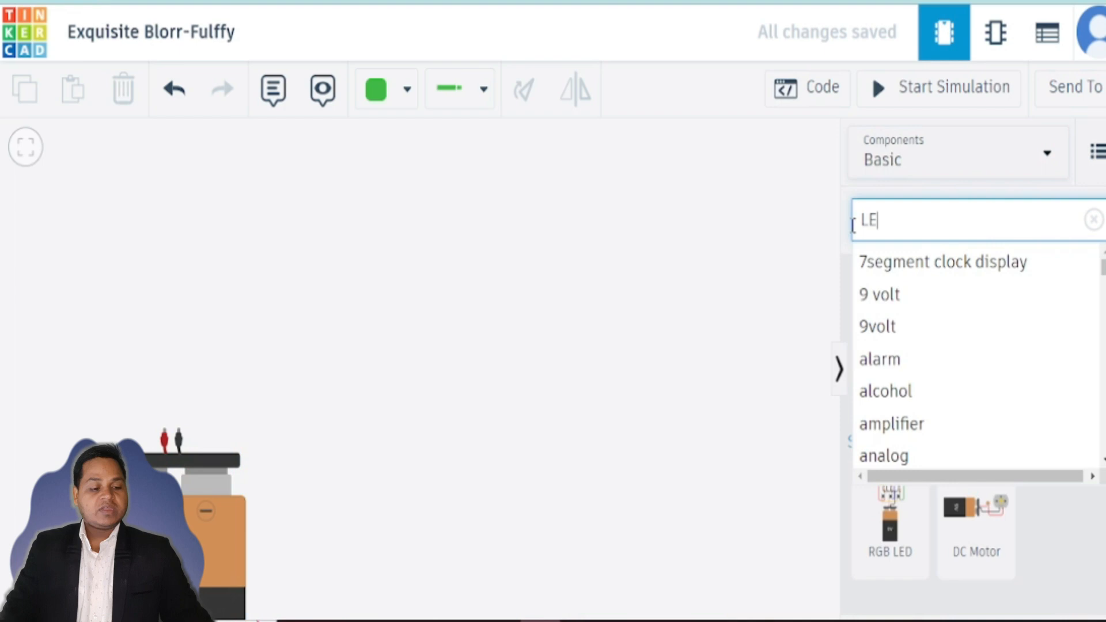
text(D)
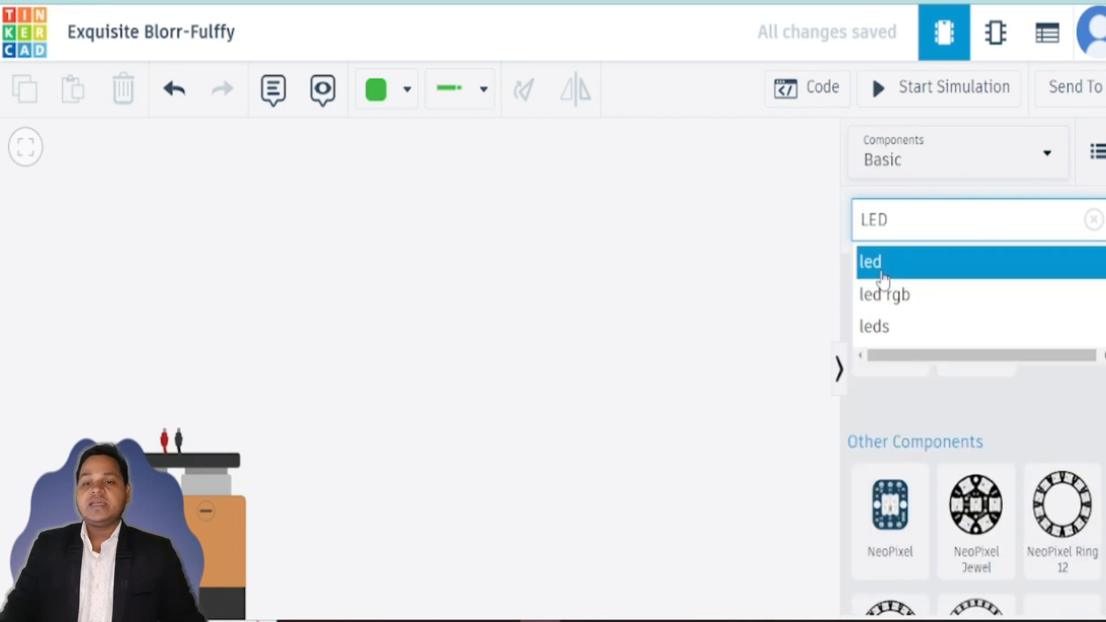
click(883, 278)
drag(890, 327, 228, 303)
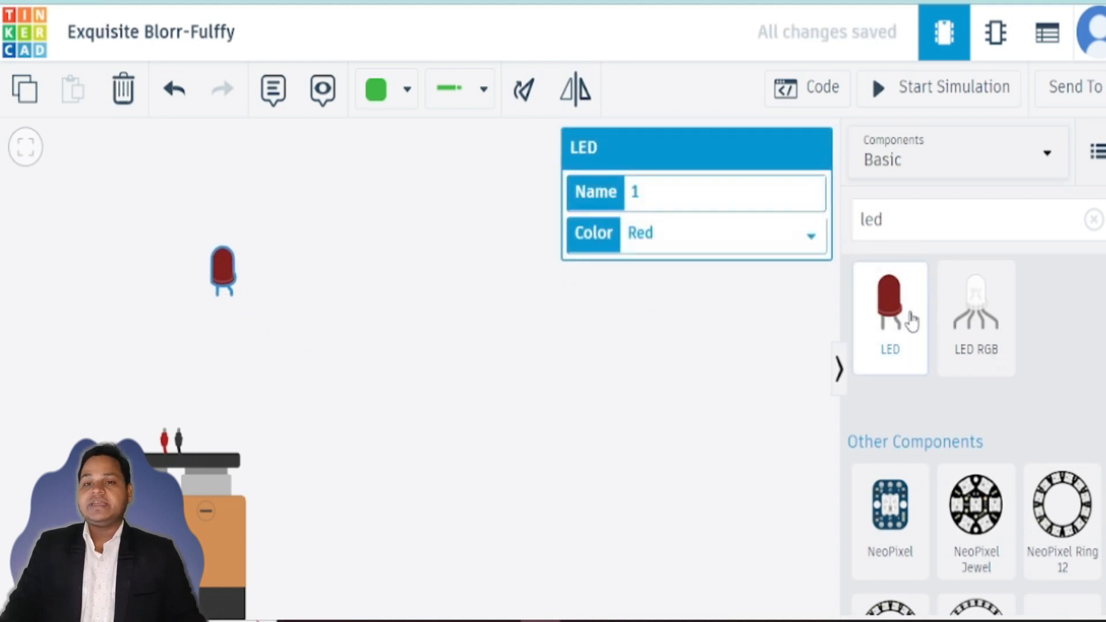
drag(226, 282, 200, 378)
Step: Add three more LEDs in a diagonal row above the first one and nudge the lowest LED into line
drag(890, 311, 230, 307)
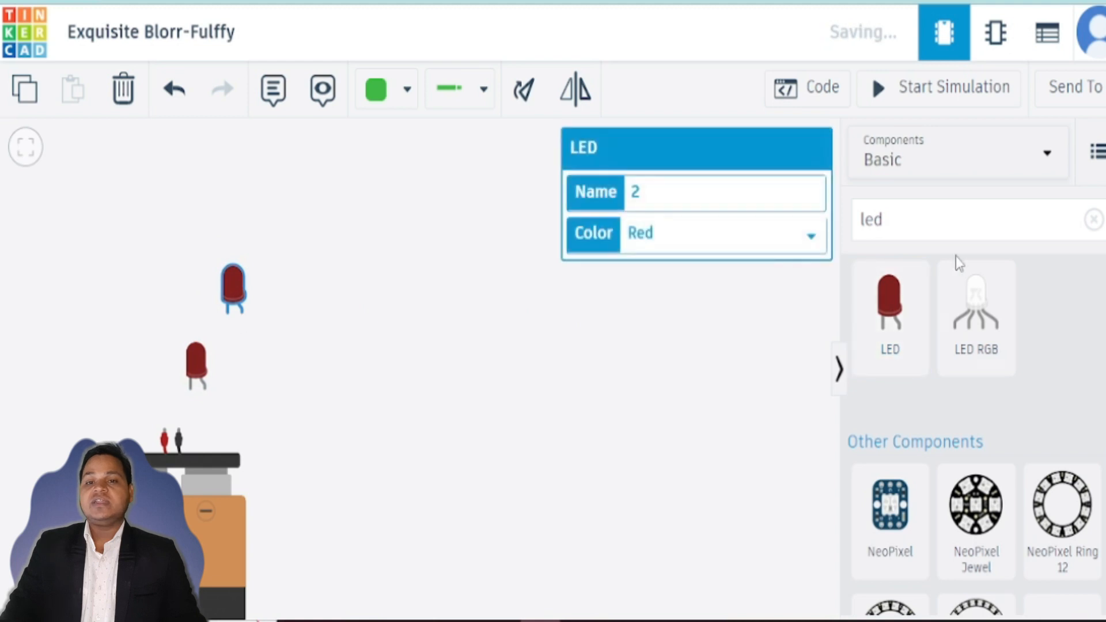
drag(890, 305, 268, 256)
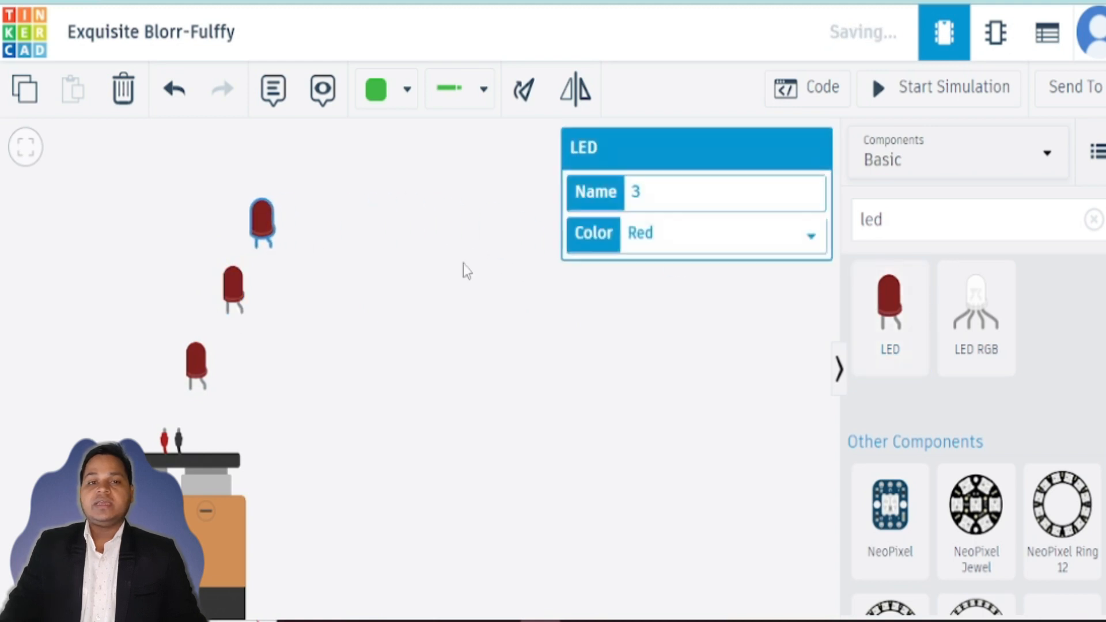
drag(916, 302, 299, 181)
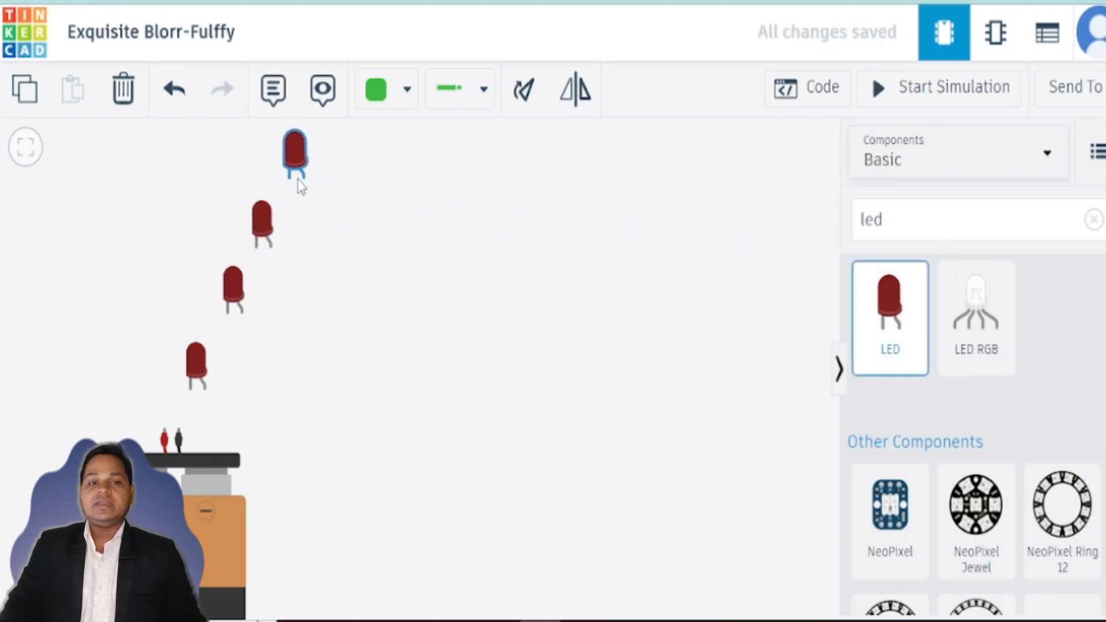
click(196, 360)
drag(202, 368, 205, 353)
click(233, 287)
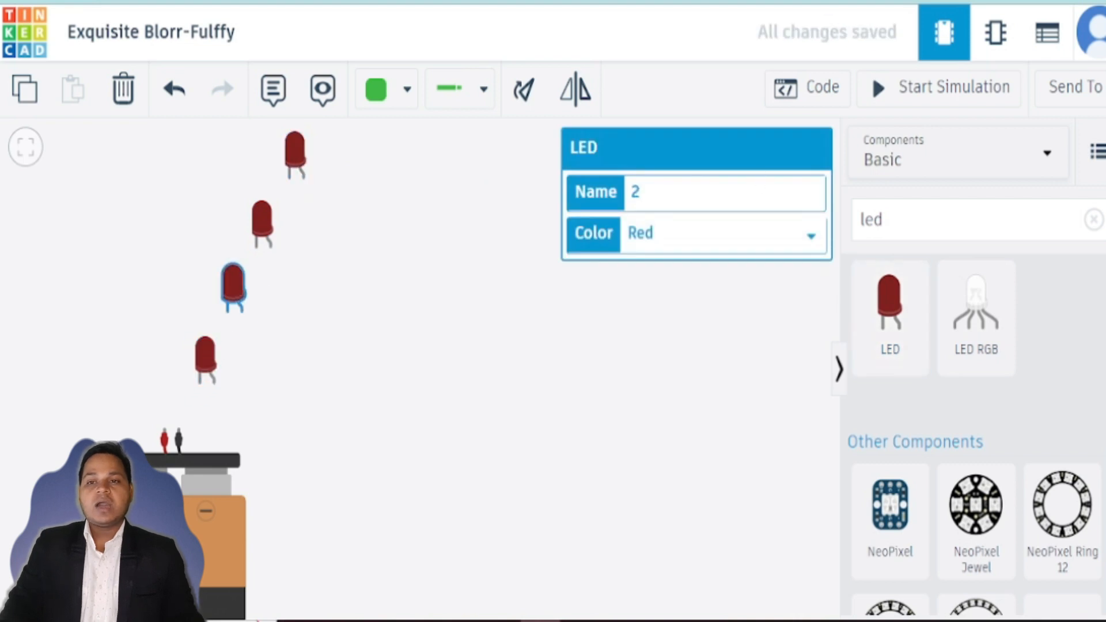
Step: Search the components for a pushbutton and place it to the right of the LEDs
click(934, 217)
key(BackSpace)
key(BackSpace)
key(BackSpace)
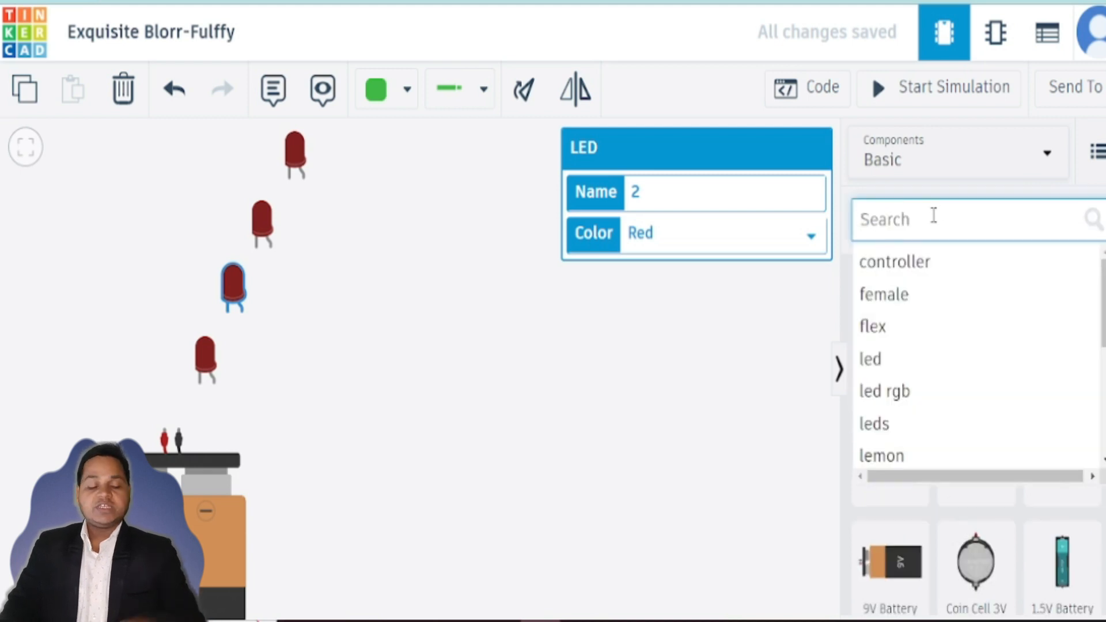
text(PU)
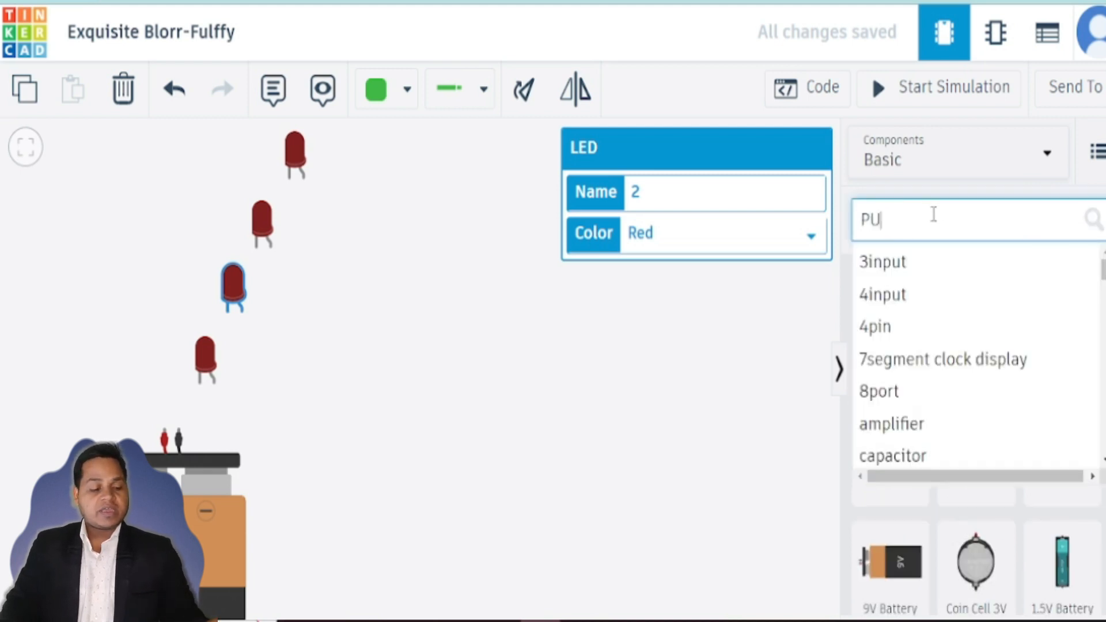
text(SH)
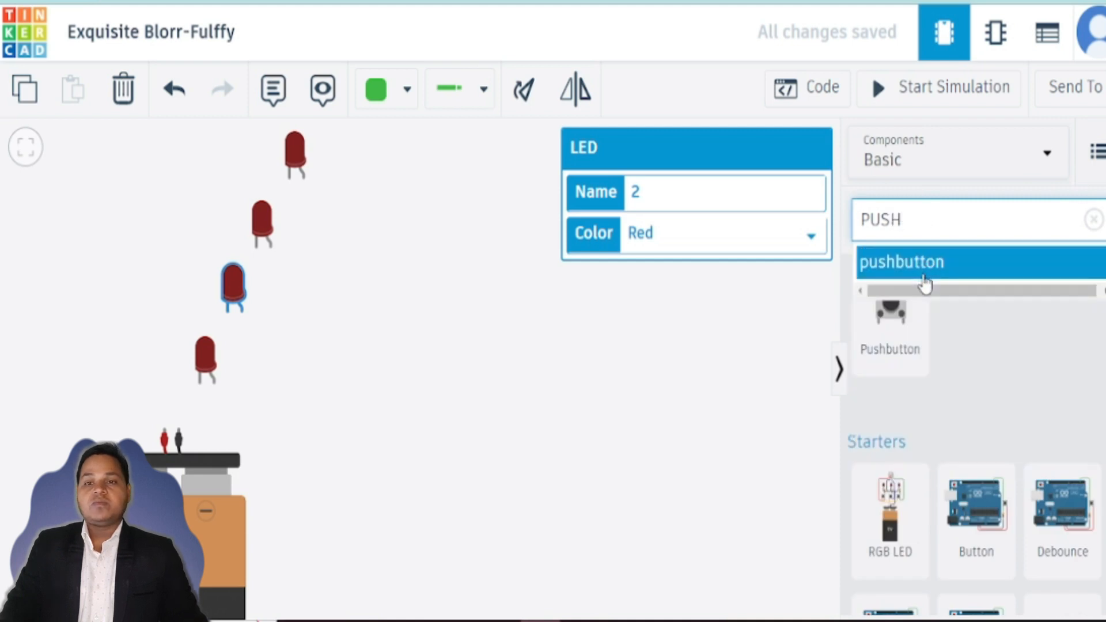
click(925, 272)
drag(892, 343, 423, 320)
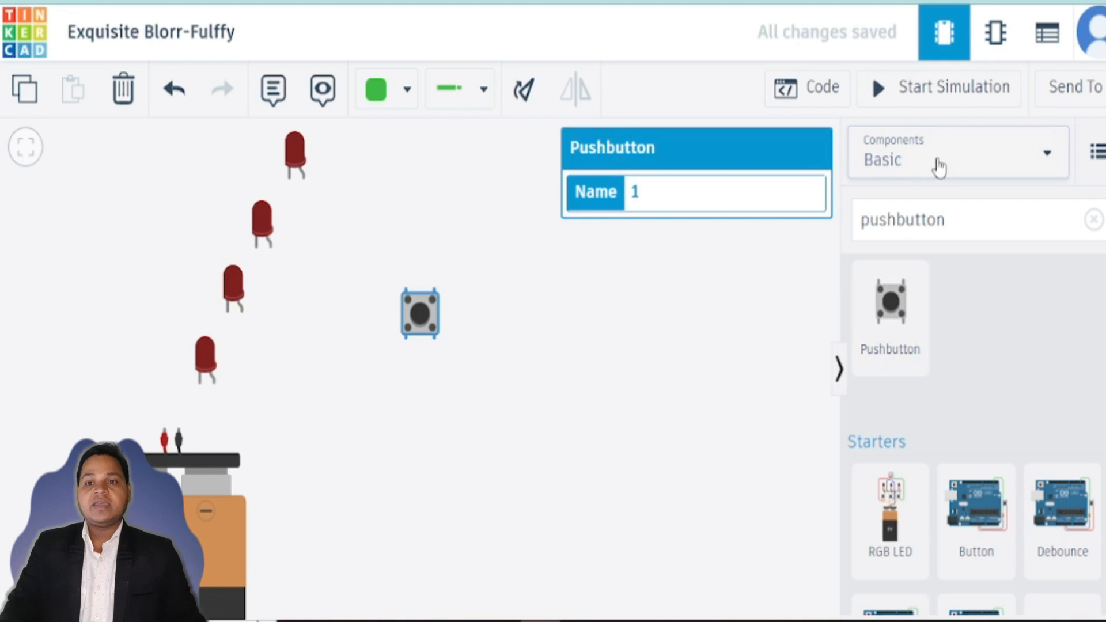
Step: Clear the component search and place a resistor to the right of the pushbutton
click(969, 220)
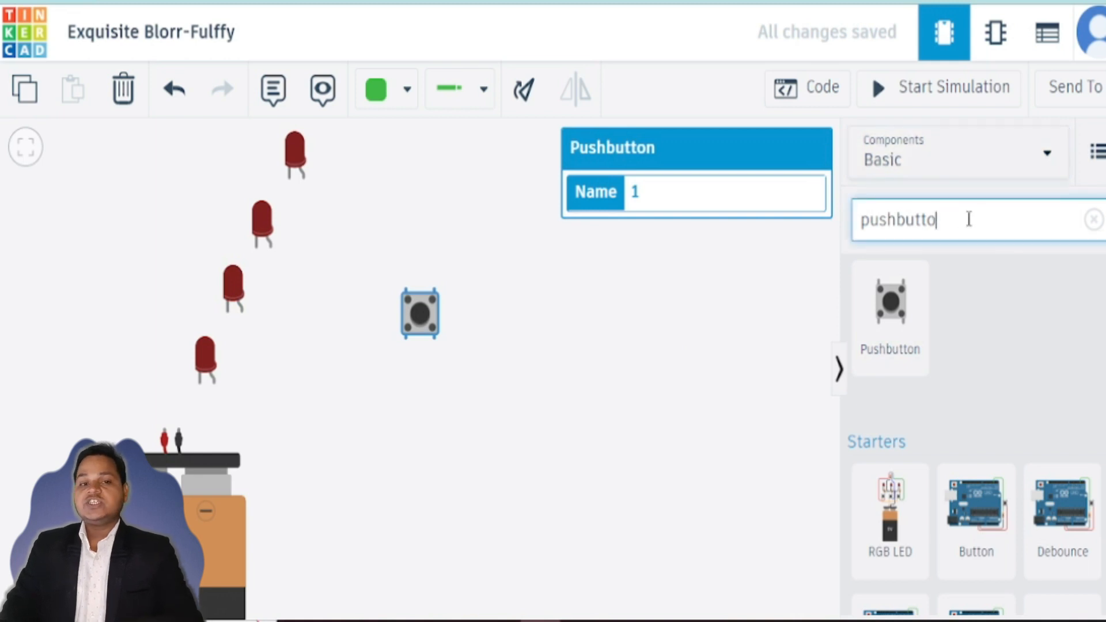
key(BackSpace)
key(BackSpace)
key(BackSpace)
key(BackSpace)
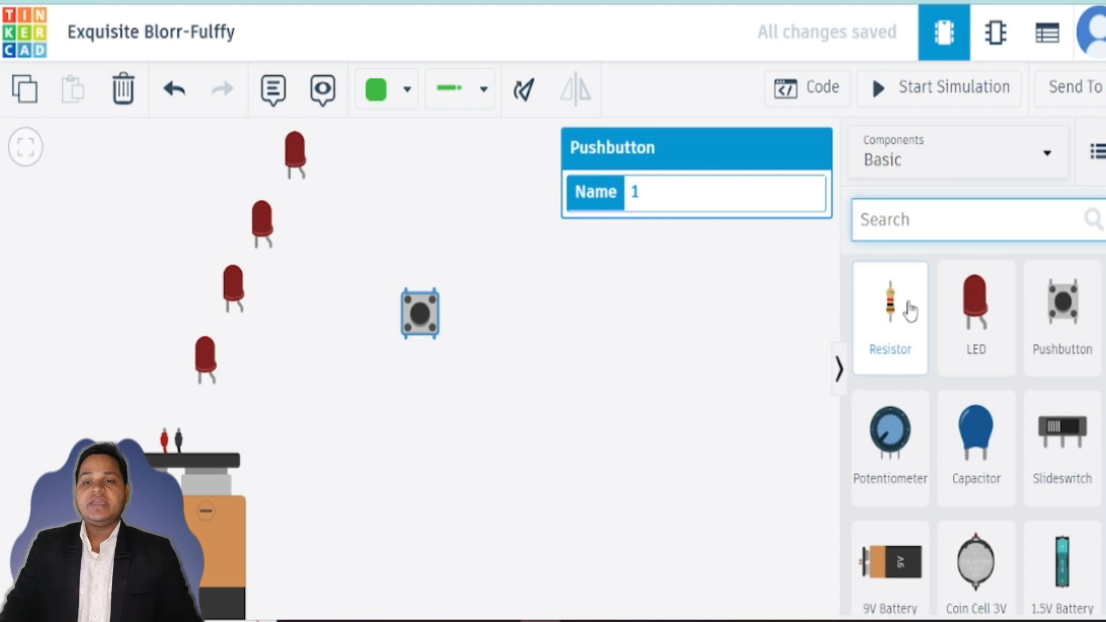
drag(887, 322, 543, 334)
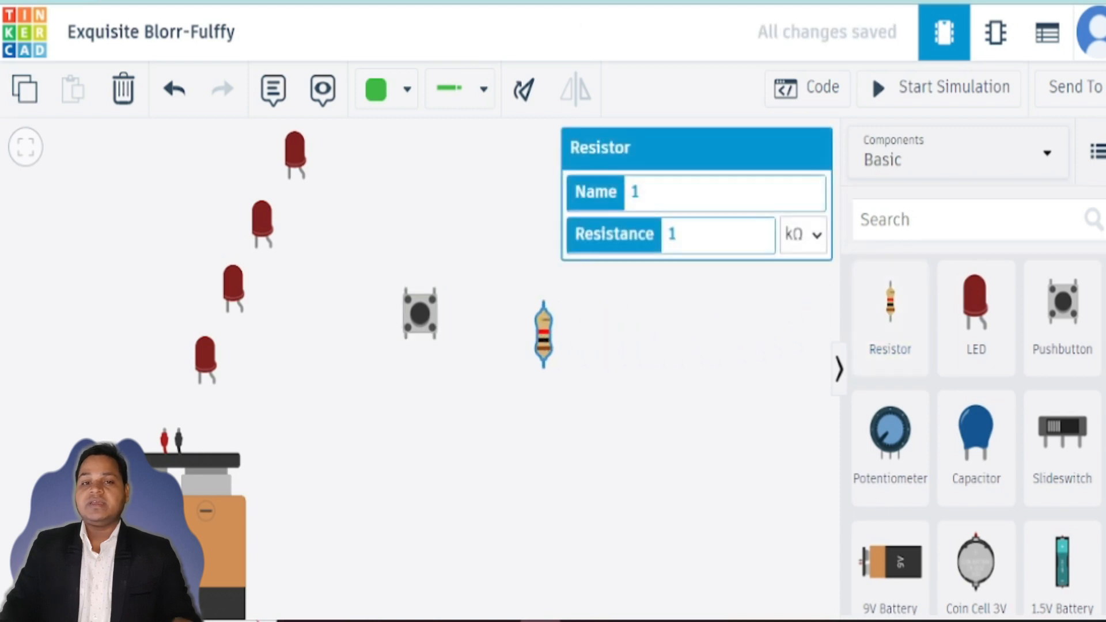
Step: Move the battery slightly upward, below the LEDs
click(1105, 2)
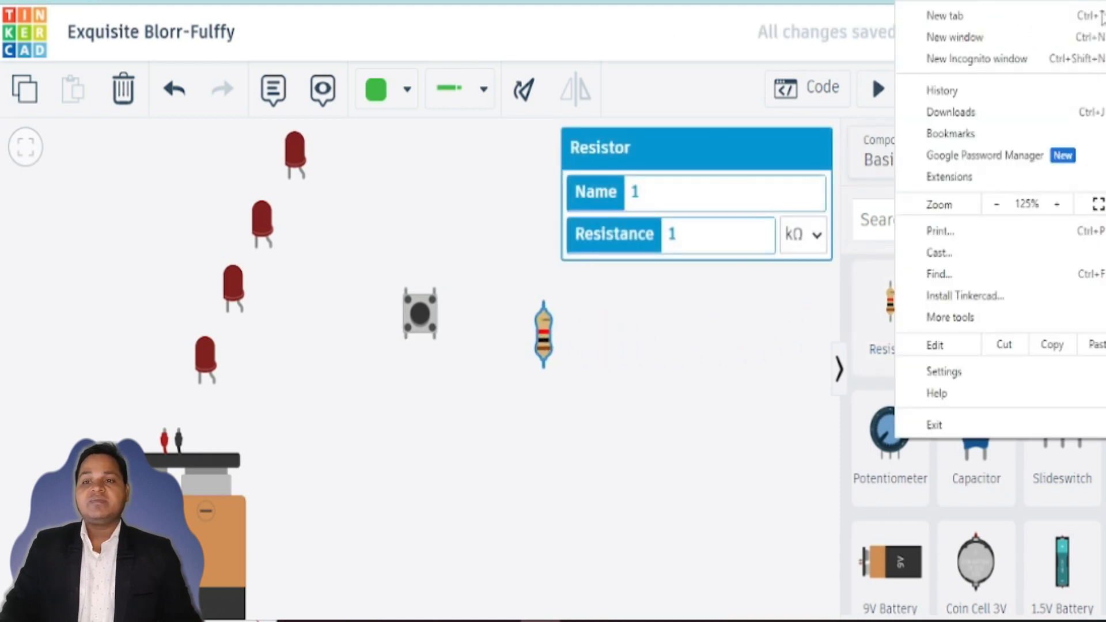
click(995, 204)
click(995, 205)
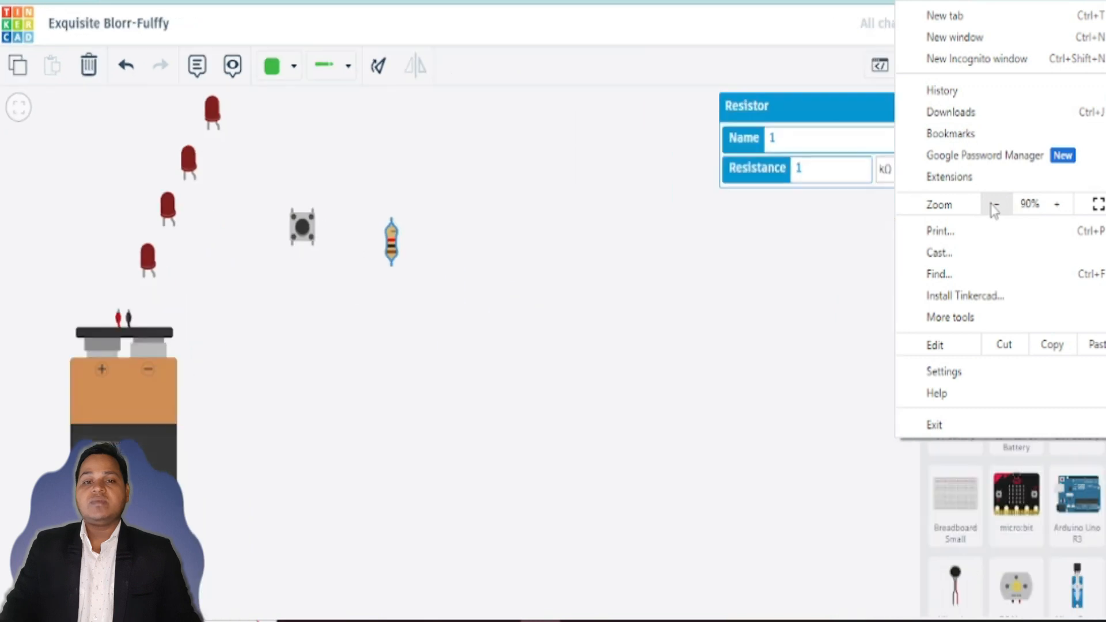
click(514, 344)
scroll(514, 344, up, 1)
drag(515, 347, 612, 393)
scroll(612, 394, up, 4)
drag(582, 352, 768, 499)
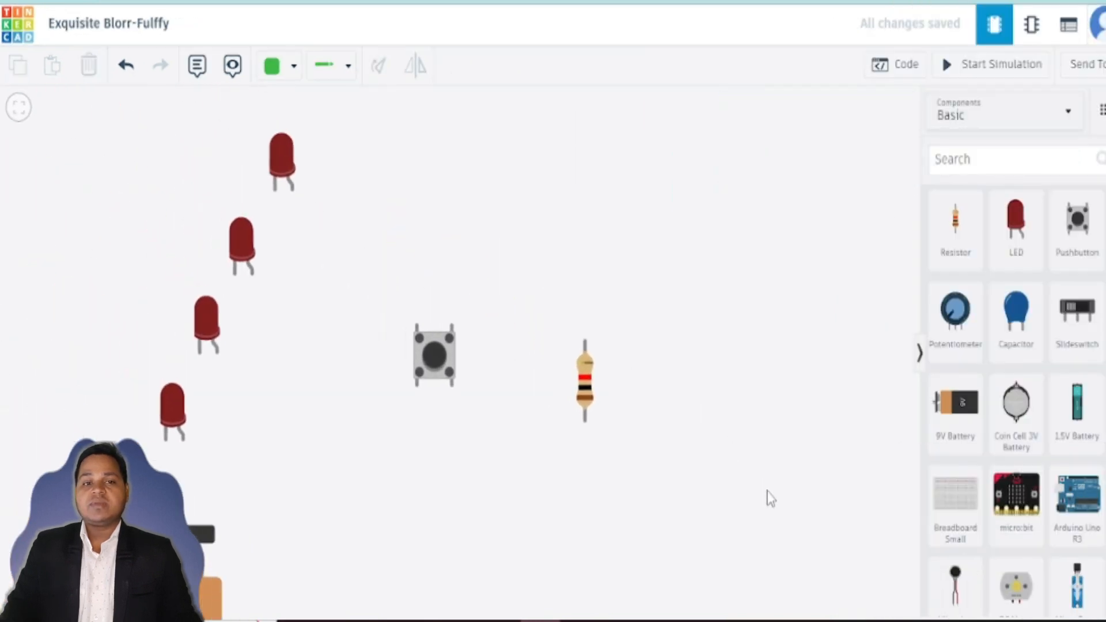
drag(628, 519, 780, 511)
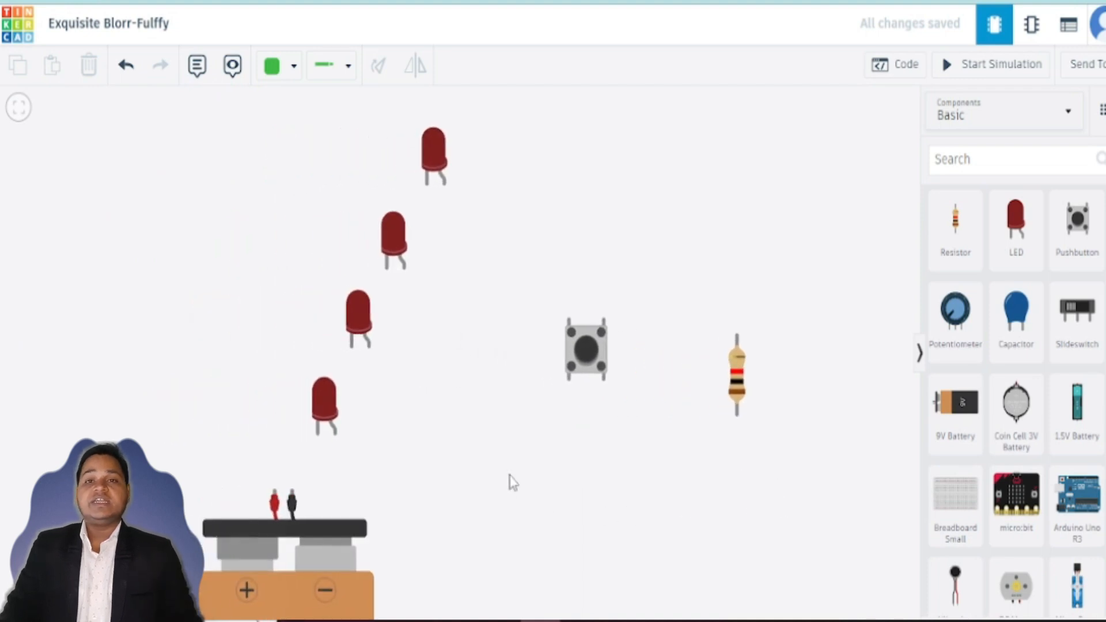
click(215, 578)
drag(213, 582, 217, 551)
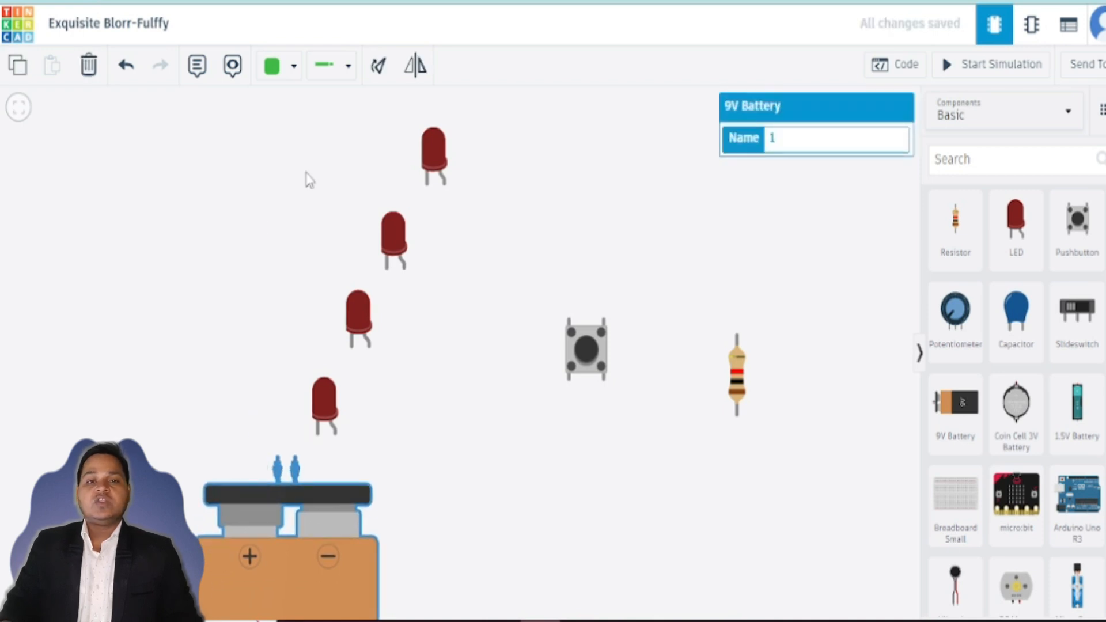
Step: Flip the battery horizontally and move it to the right, beneath the LEDs
click(415, 77)
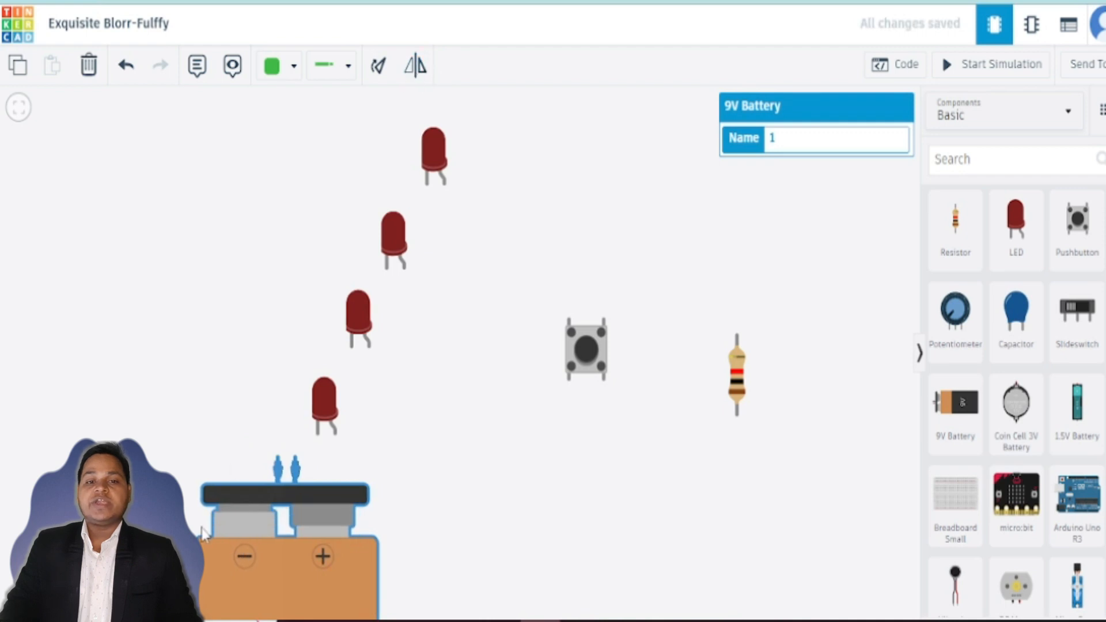
drag(226, 519, 319, 539)
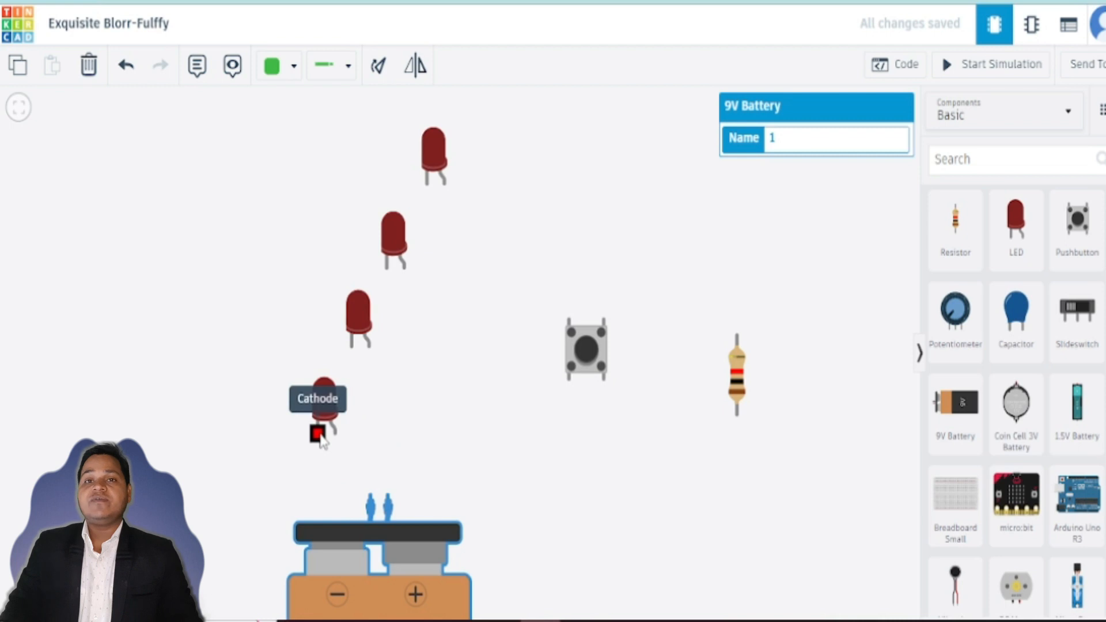
Step: Move the resistor down and to the left, closer to the battery
click(744, 392)
drag(744, 392, 705, 457)
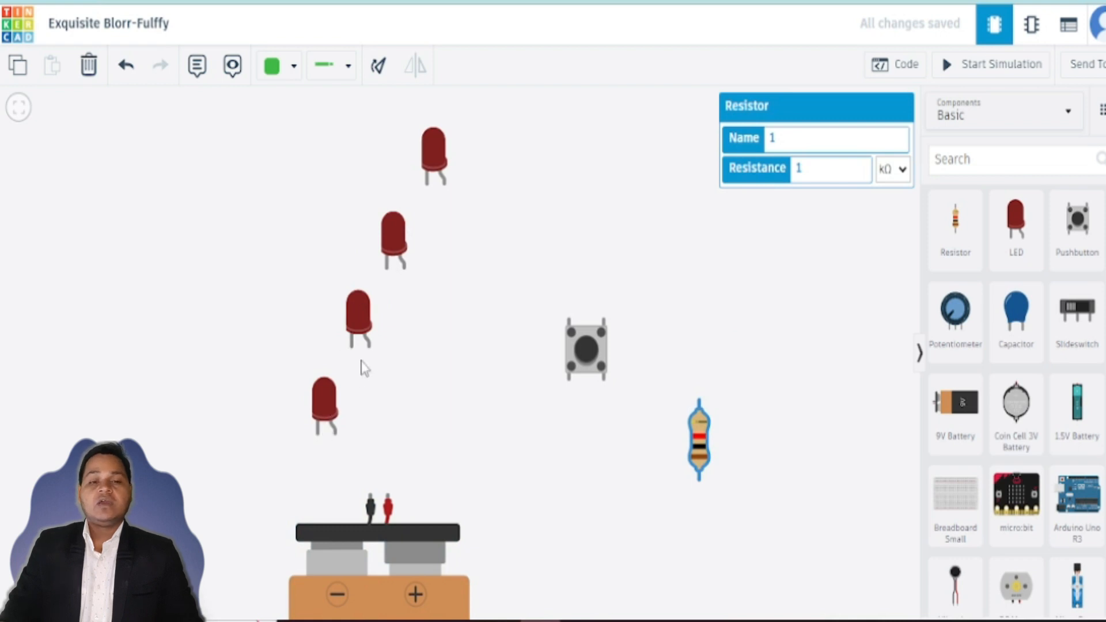
drag(704, 461, 647, 512)
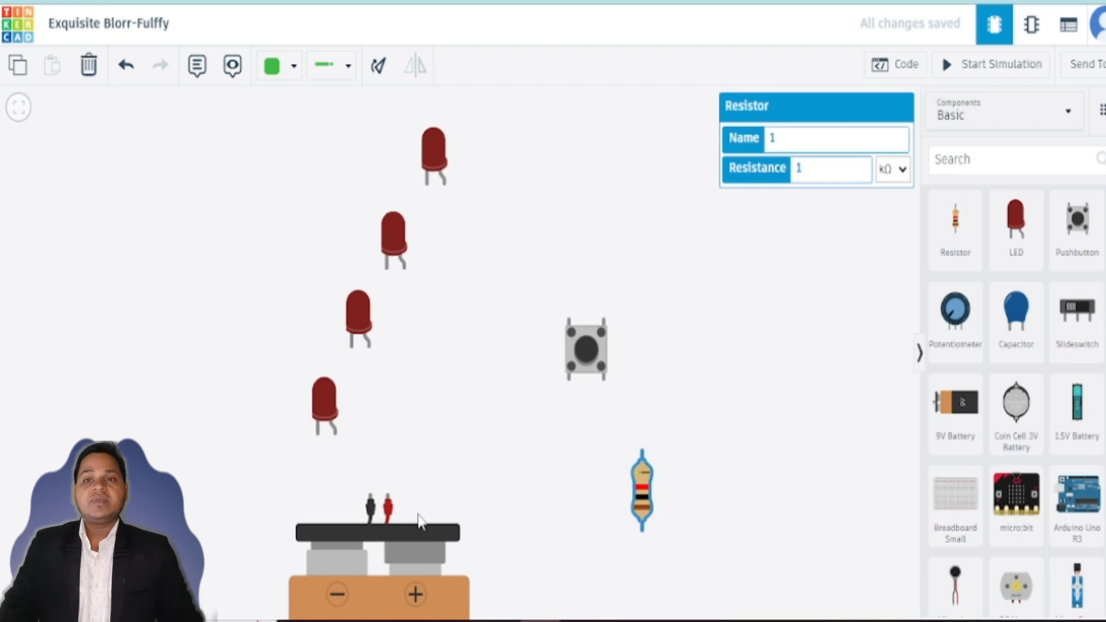
Step: Draw a wire from the battery's negative terminal to the lowest LED's cathode
click(370, 496)
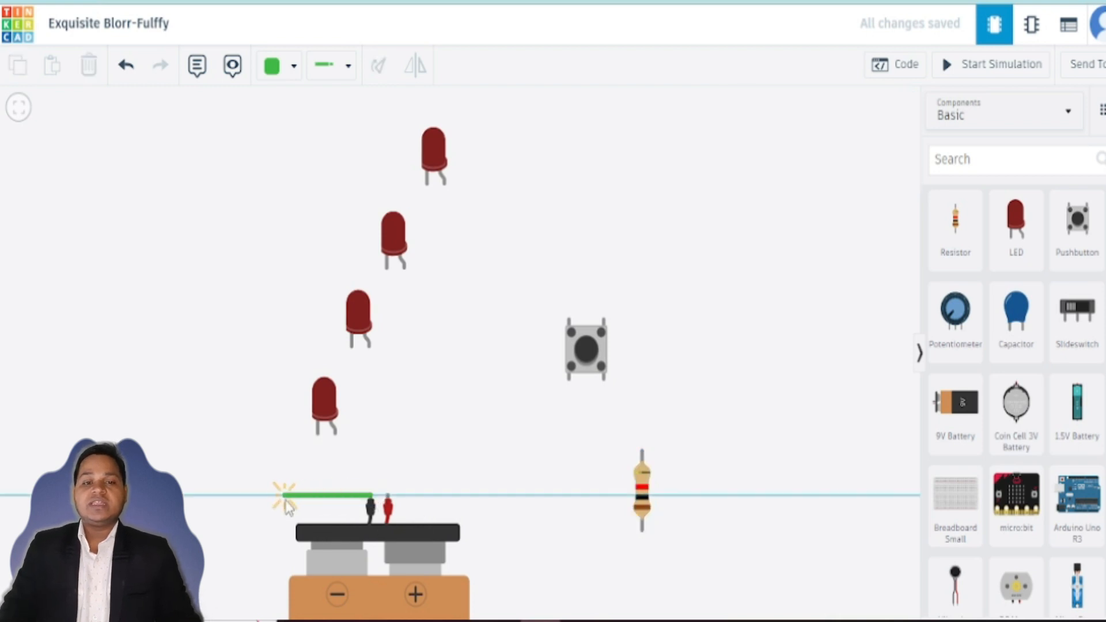
click(283, 495)
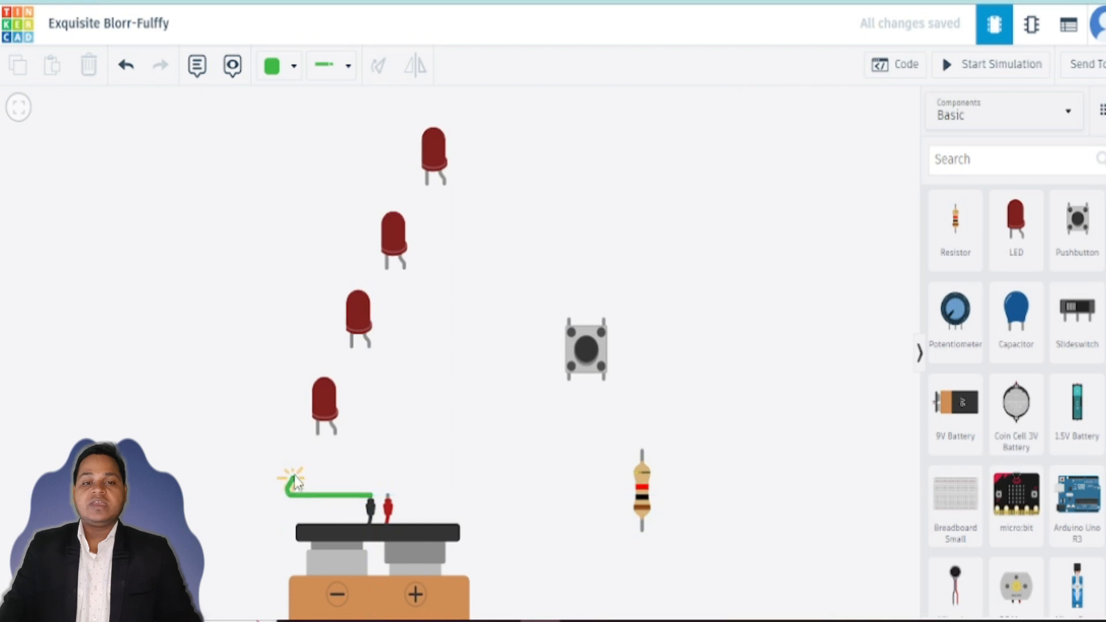
click(285, 431)
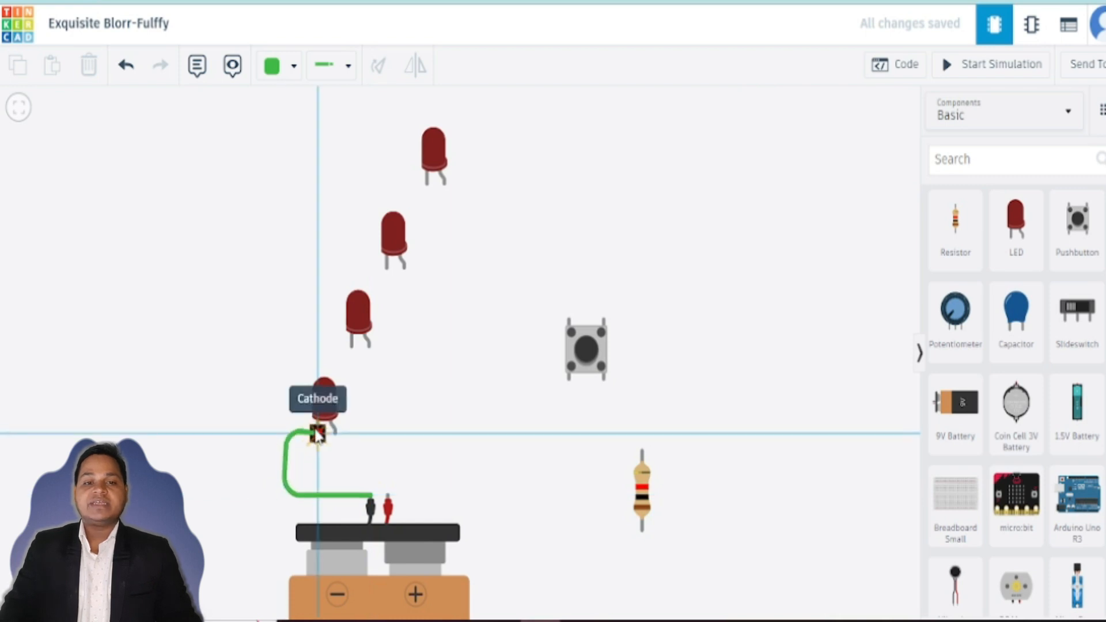
click(319, 433)
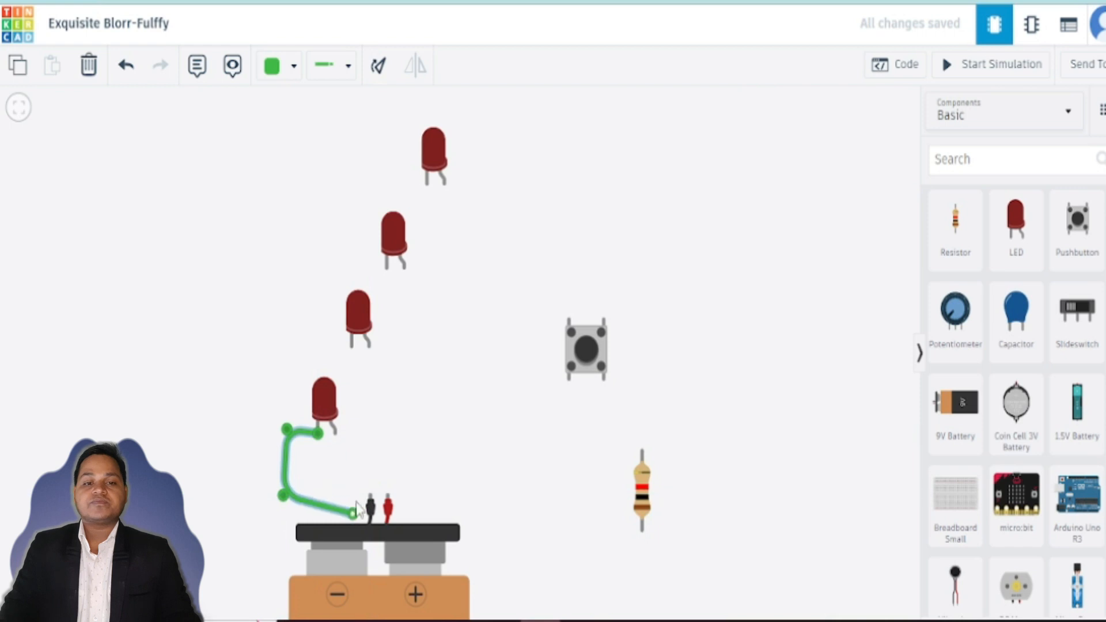
click(426, 432)
Step: Draw a wire from the battery's negative terminal to the second LED's cathode and straighten its bend
click(371, 495)
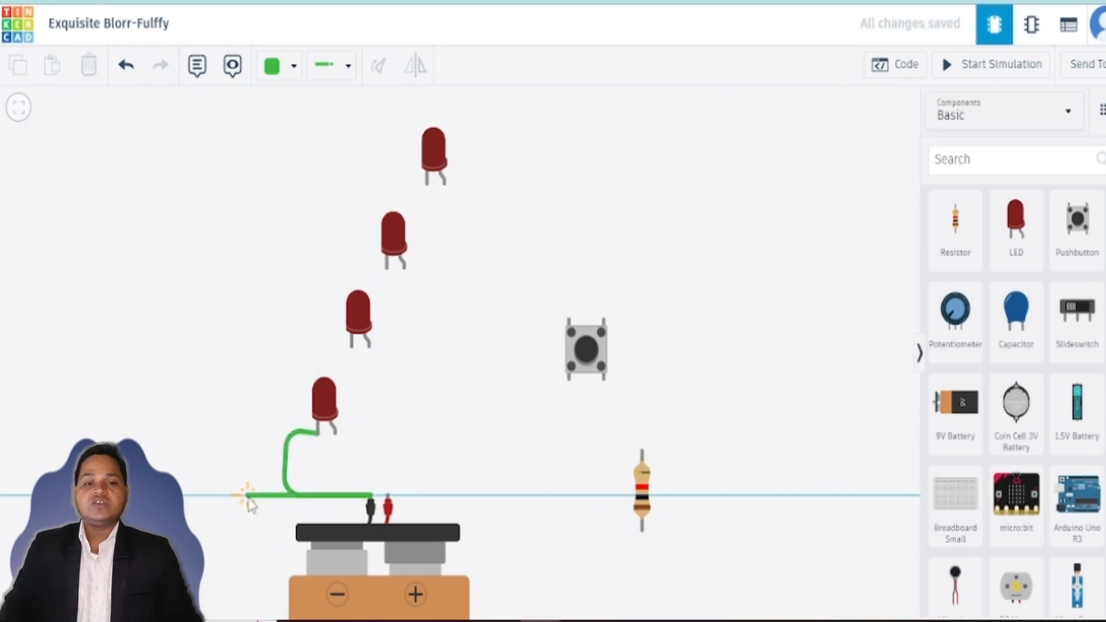
click(248, 493)
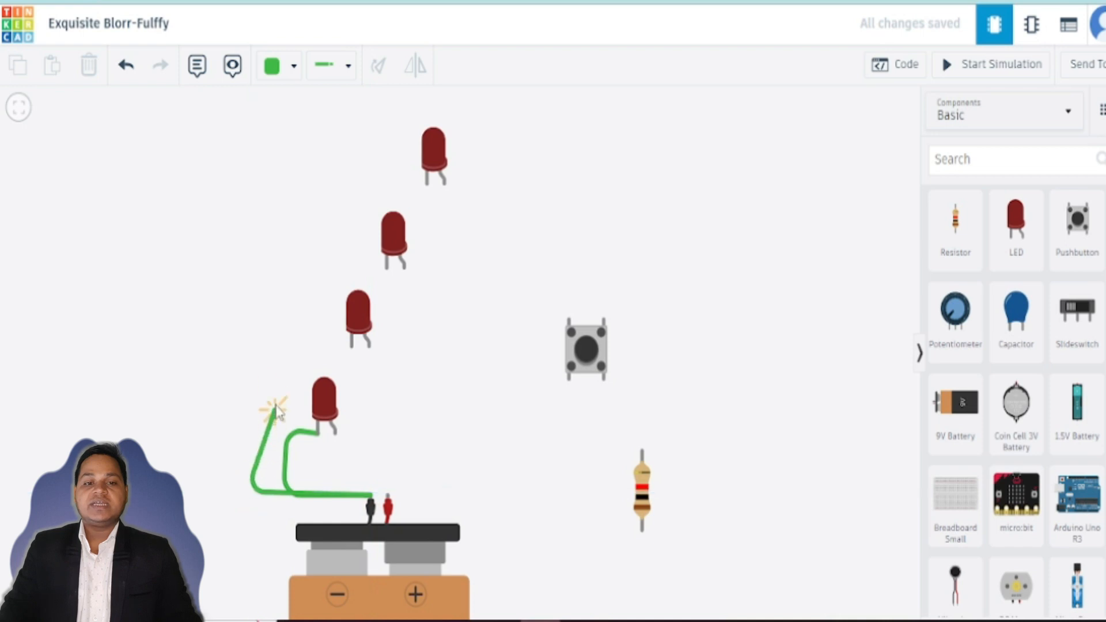
click(247, 361)
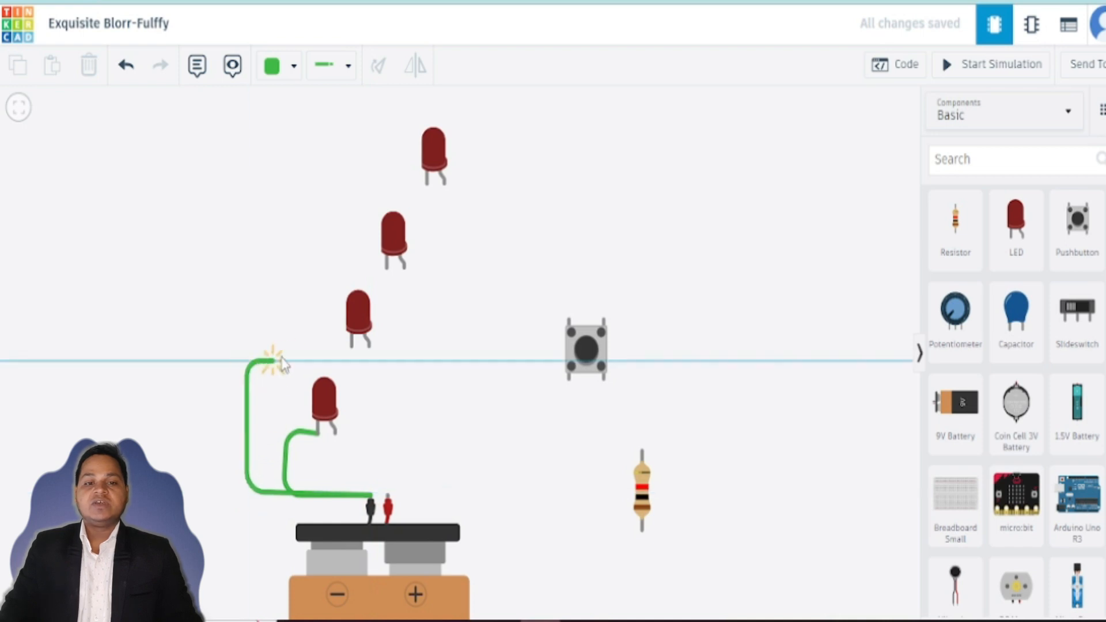
click(352, 346)
drag(247, 361, 248, 346)
click(415, 465)
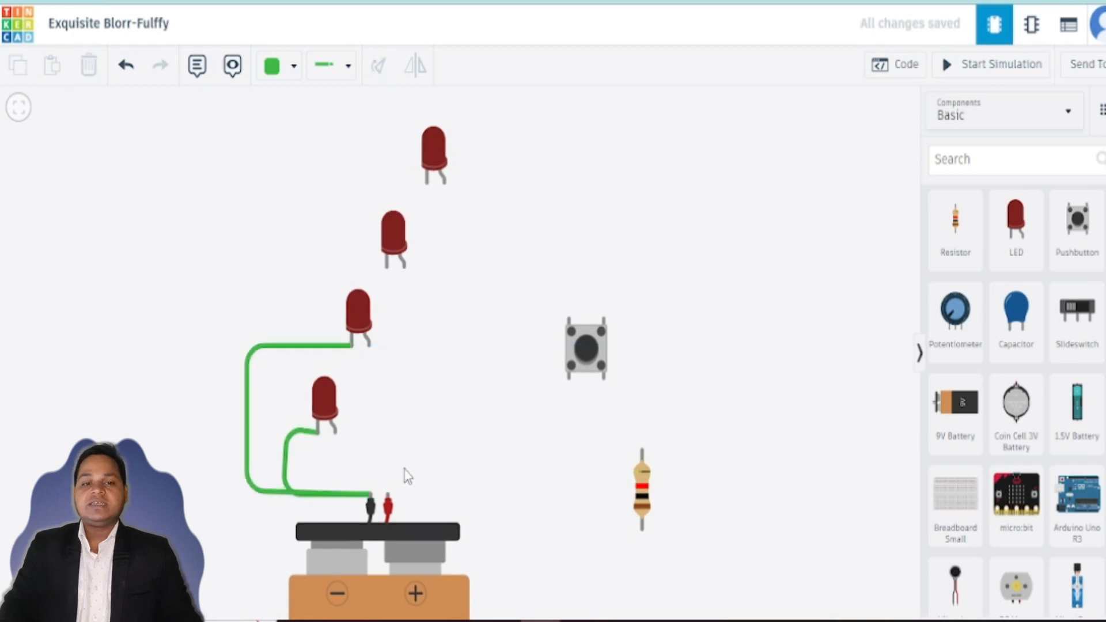
Step: Wire the battery's negative terminal to the third LED's cathode and tidy the wire's end and corner
click(372, 507)
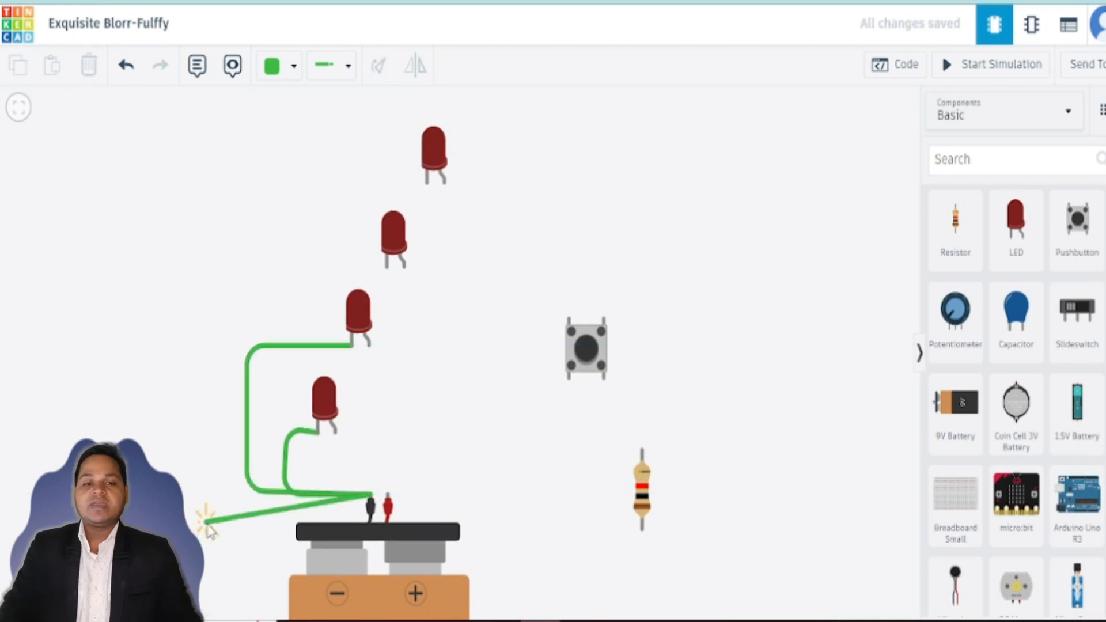
click(206, 517)
click(206, 260)
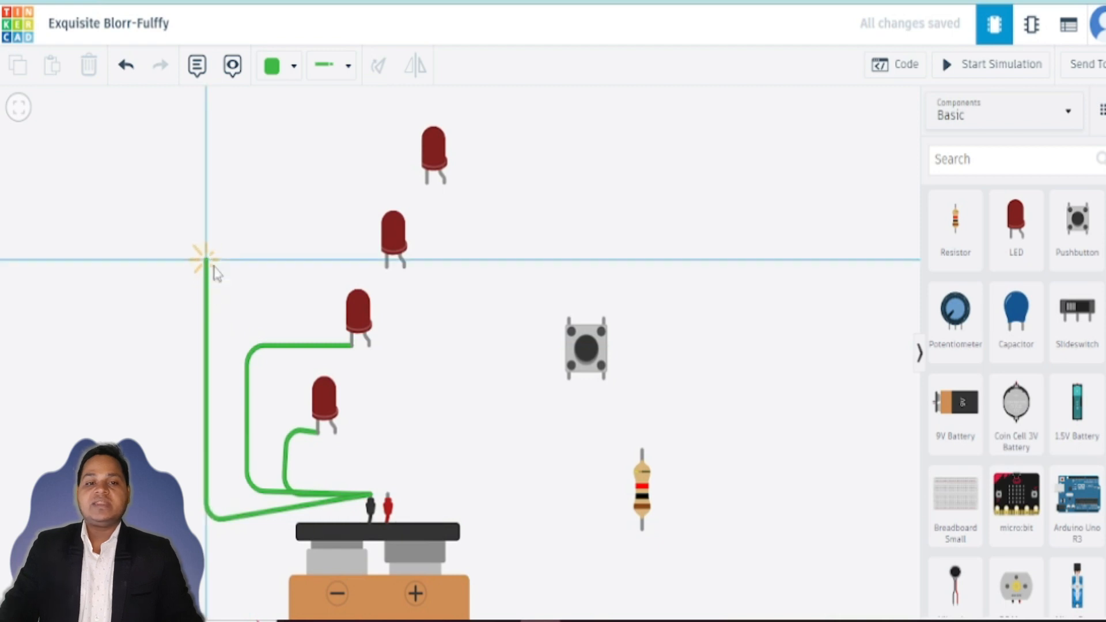
click(387, 268)
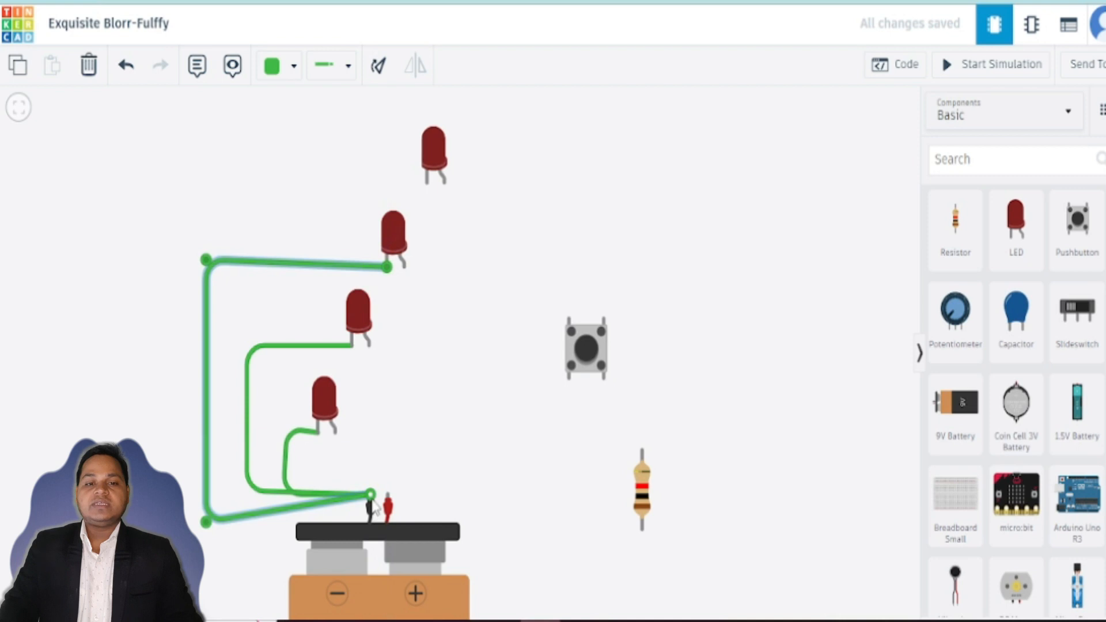
click(499, 449)
mouse_move(369, 498)
mouse_down()
mouse_move(235, 518)
mouse_move(364, 486)
mouse_move(374, 495)
mouse_up()
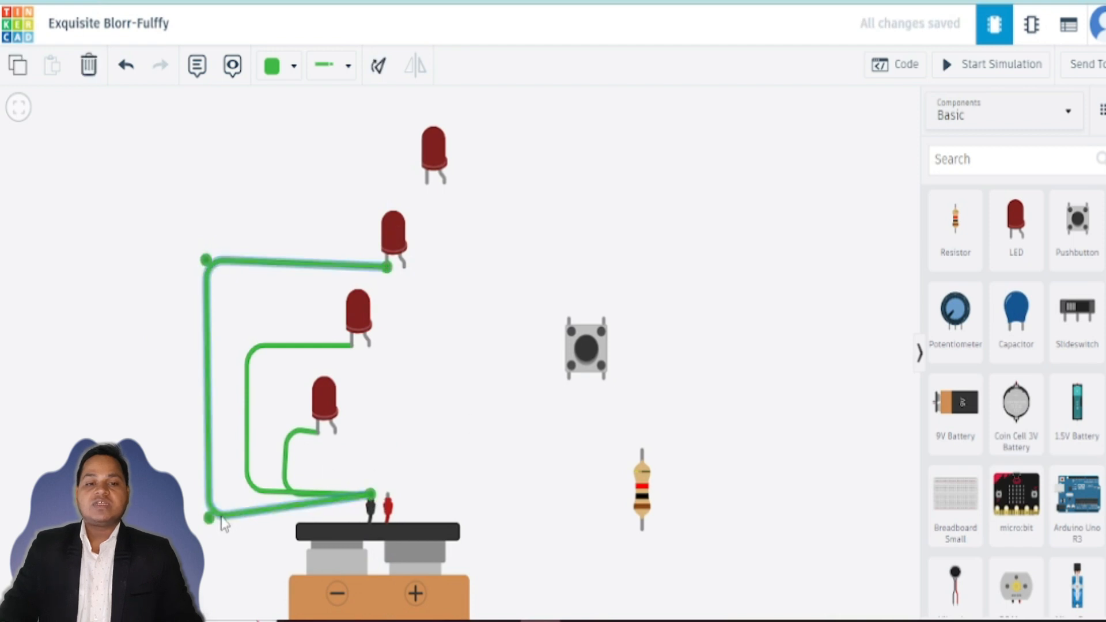
drag(212, 520, 213, 497)
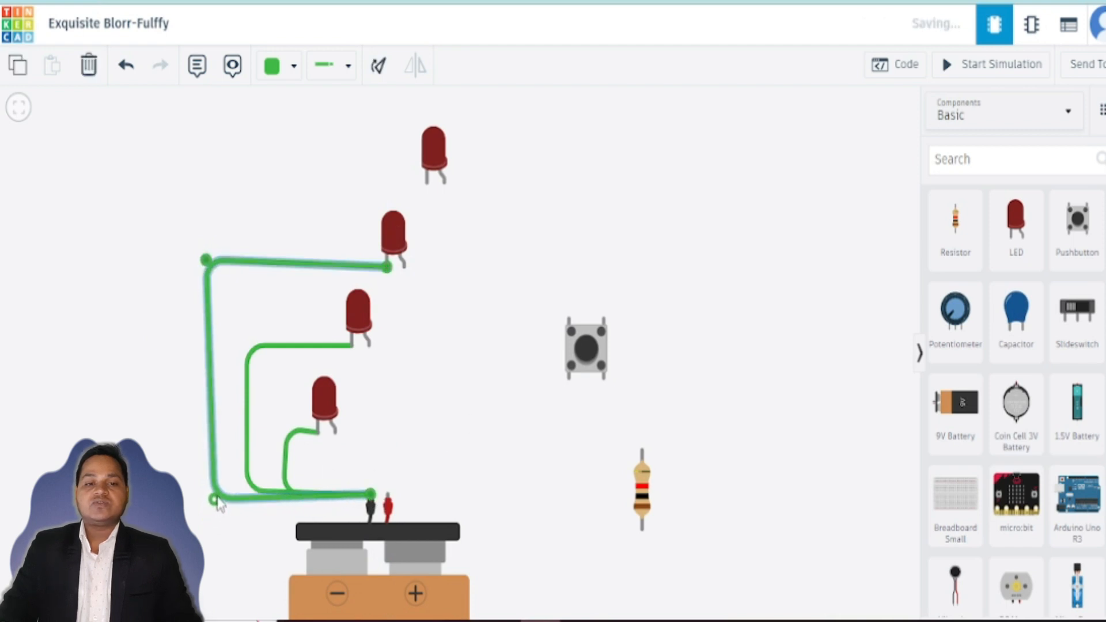
click(463, 446)
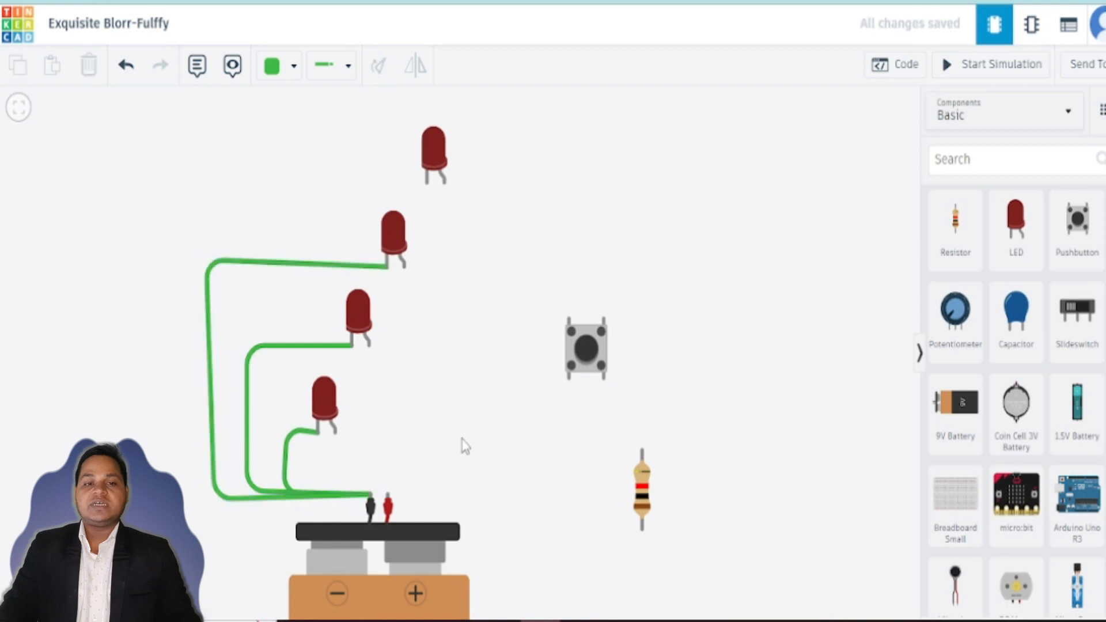
Step: Wire the battery's negative terminal to the top LED's cathode and adjust the wire's lower corner
click(371, 497)
click(171, 526)
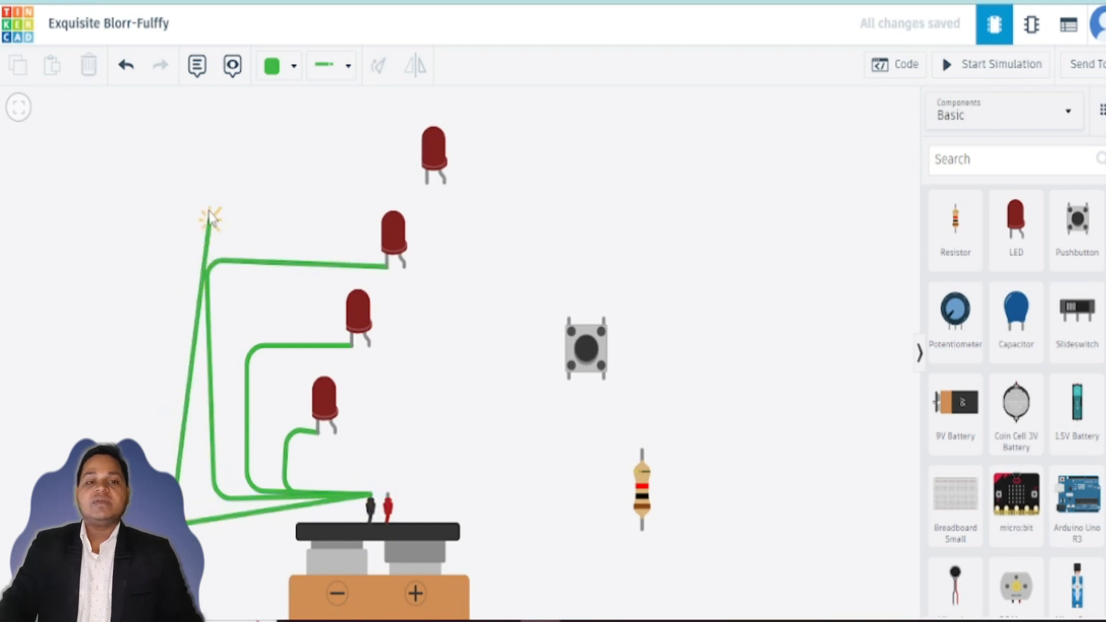
click(185, 171)
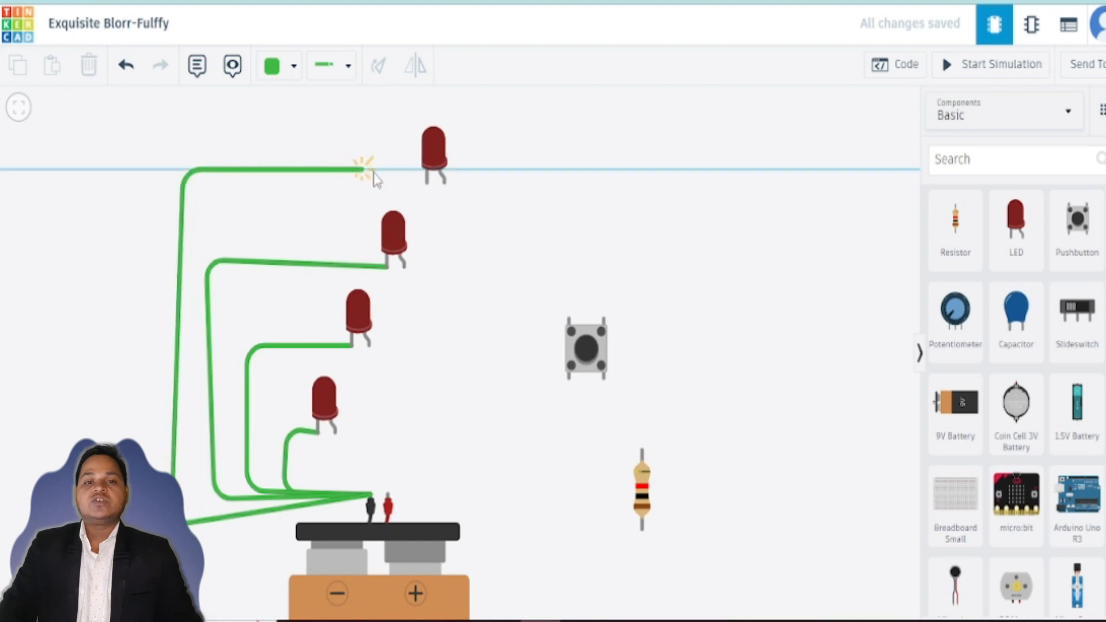
click(426, 183)
click(186, 516)
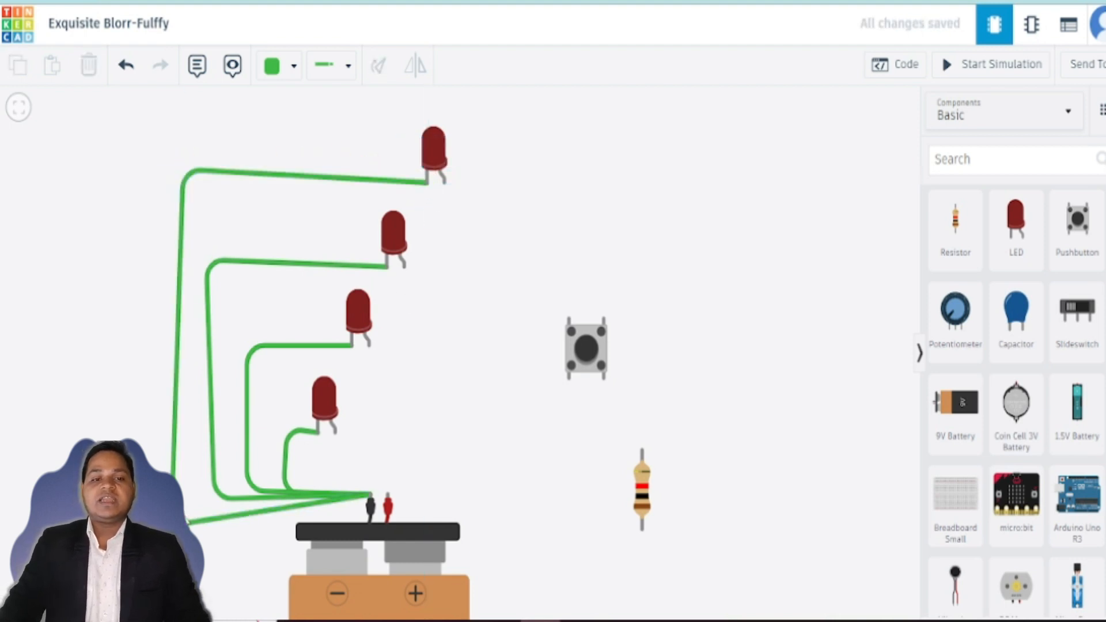
click(182, 523)
drag(182, 523, 189, 522)
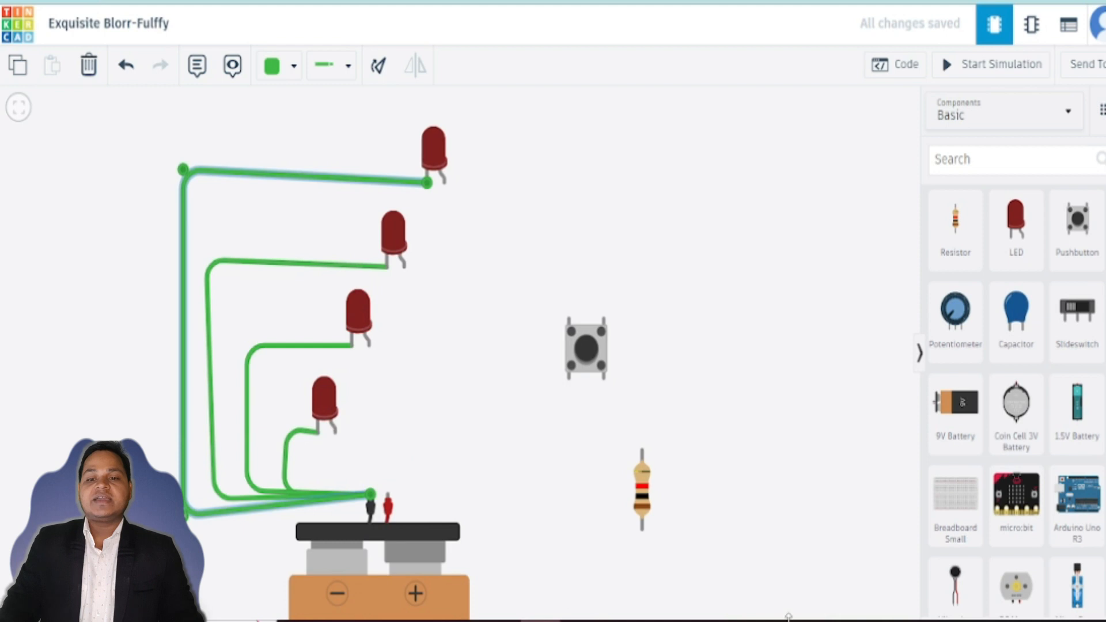
mouse_move(394, 492)
mouse_down()
mouse_move(366, 436)
mouse_move(347, 427)
mouse_up()
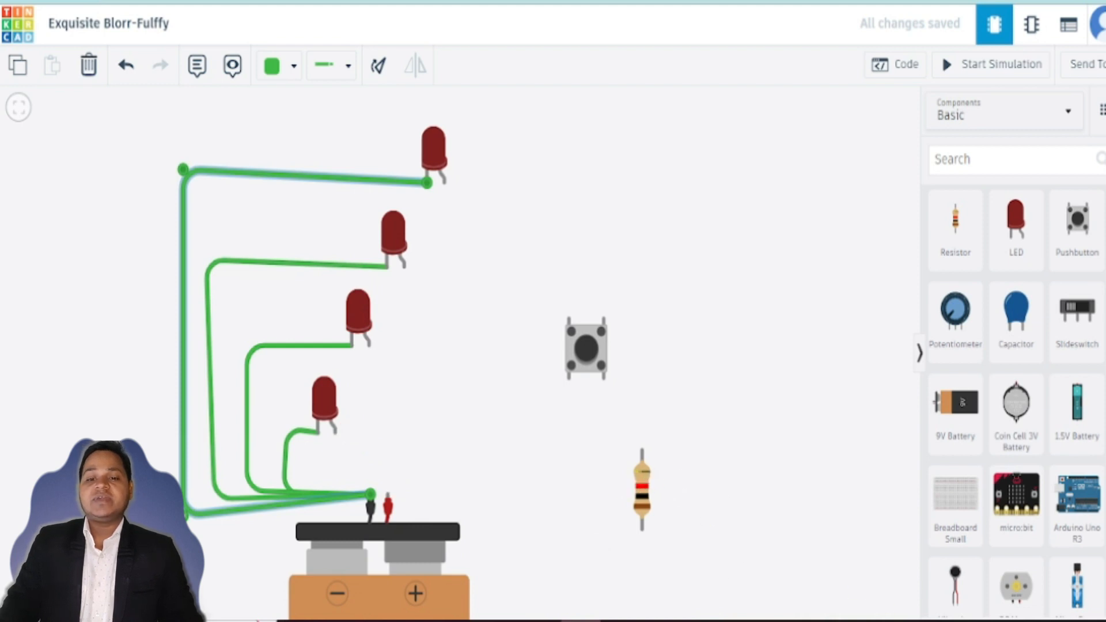
Step: Rotate the resistor to horizontal and attach one end to the battery's positive terminal
drag(644, 511, 497, 487)
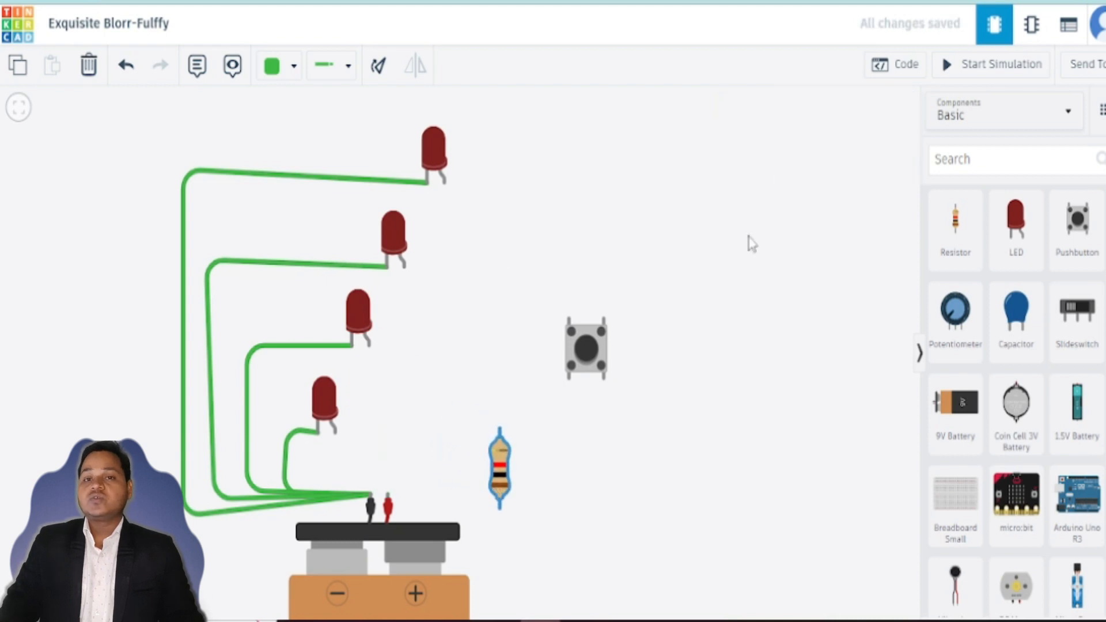
key(r)
key(r)
key(r)
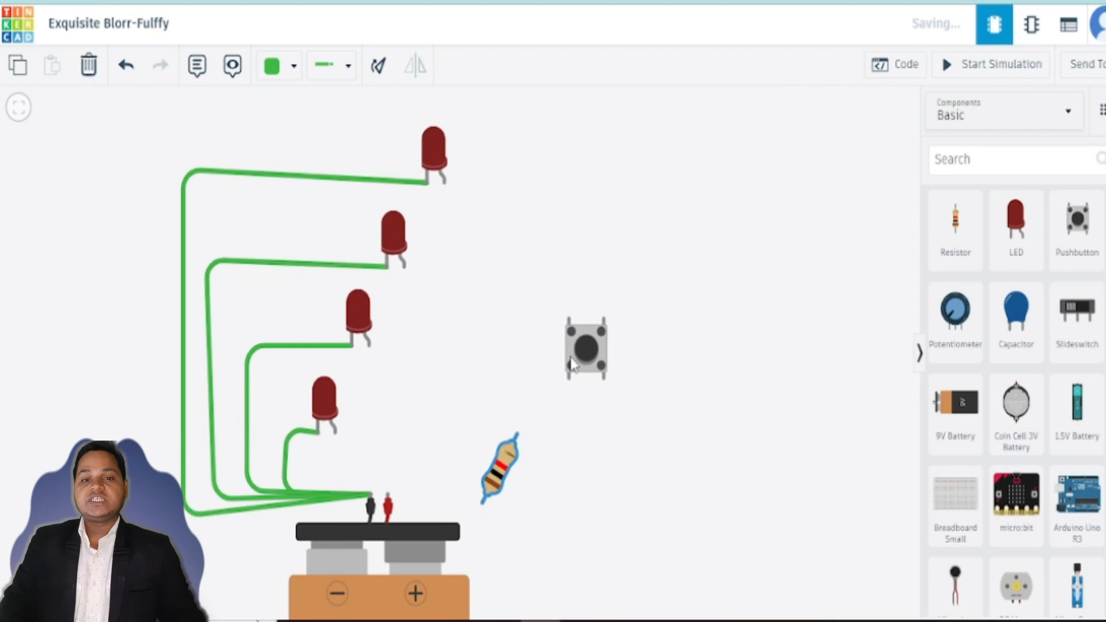
drag(486, 481, 439, 502)
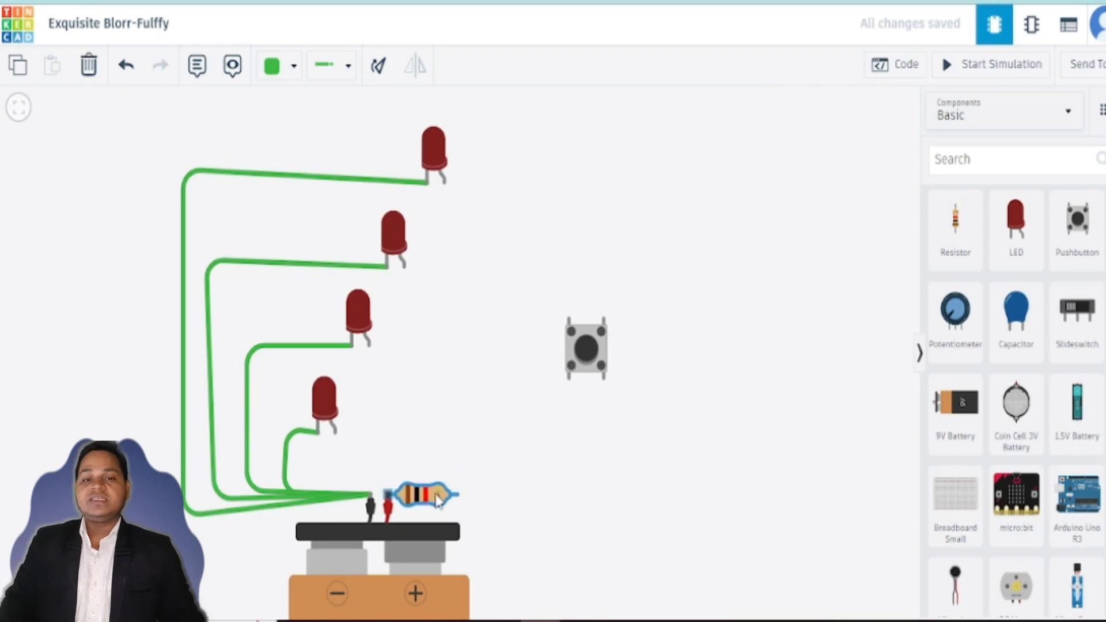
click(610, 466)
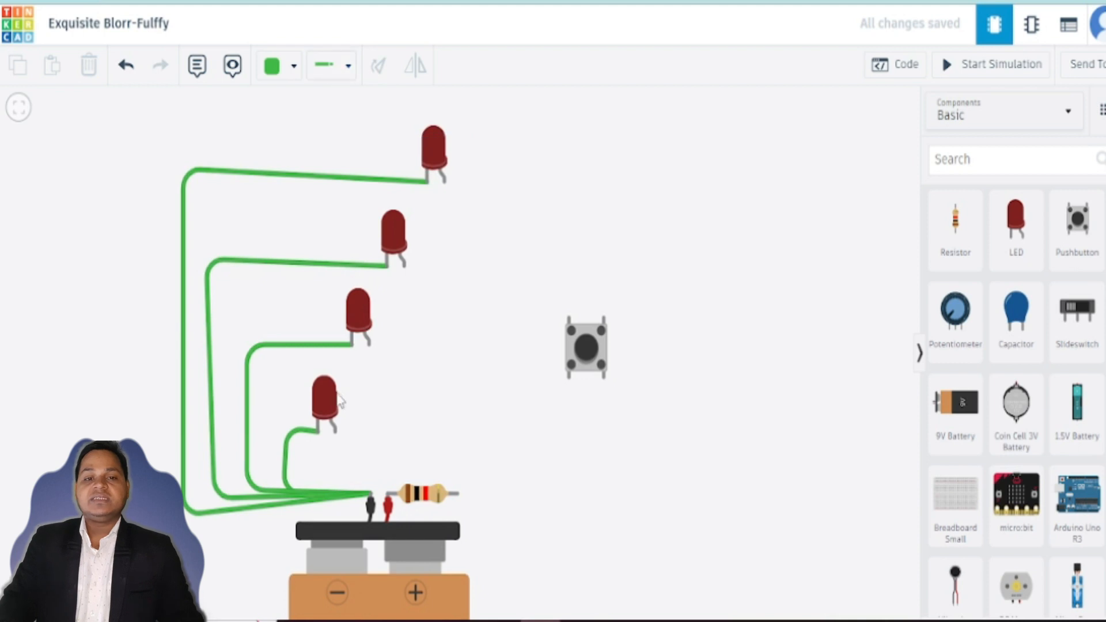
Step: Connect the battery's positive terminal directly to the lowest LED's anode and briefly run the simulation
click(388, 494)
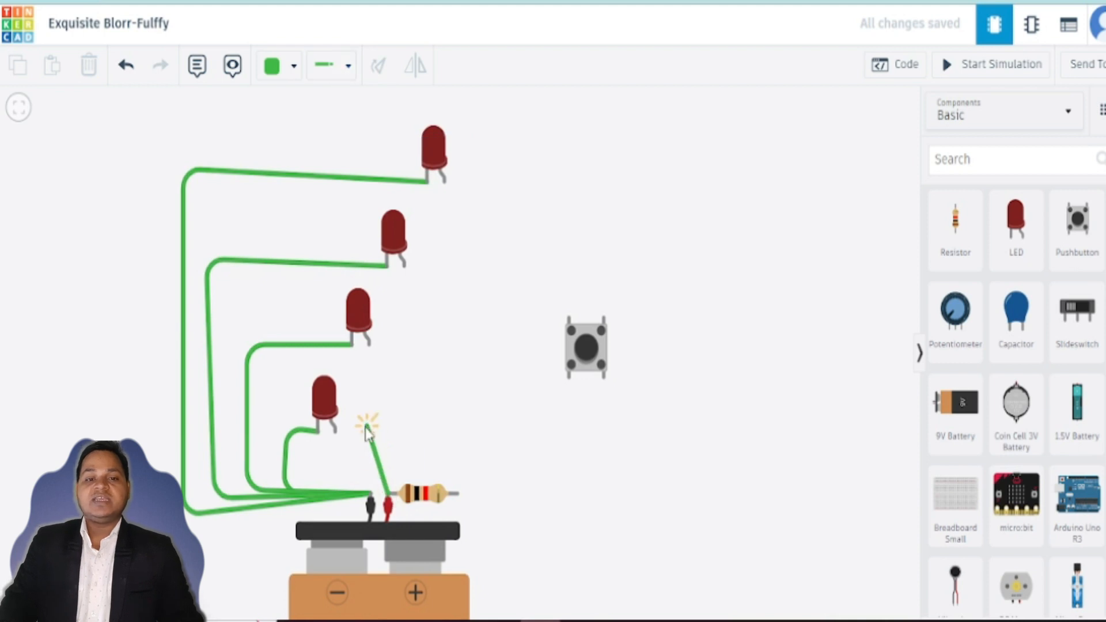
click(335, 431)
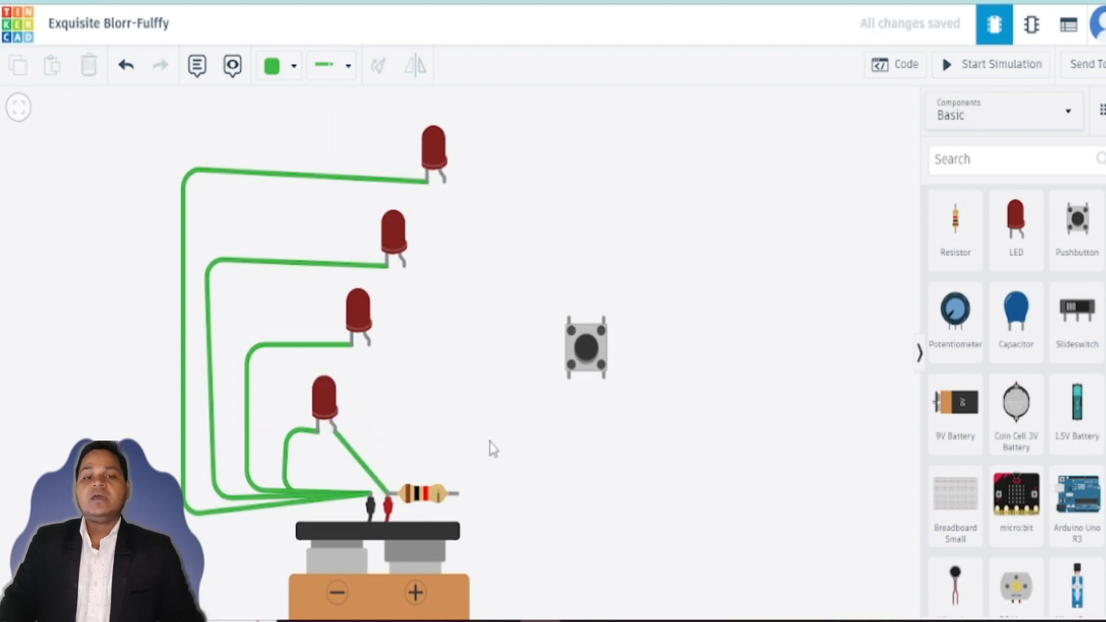
click(995, 66)
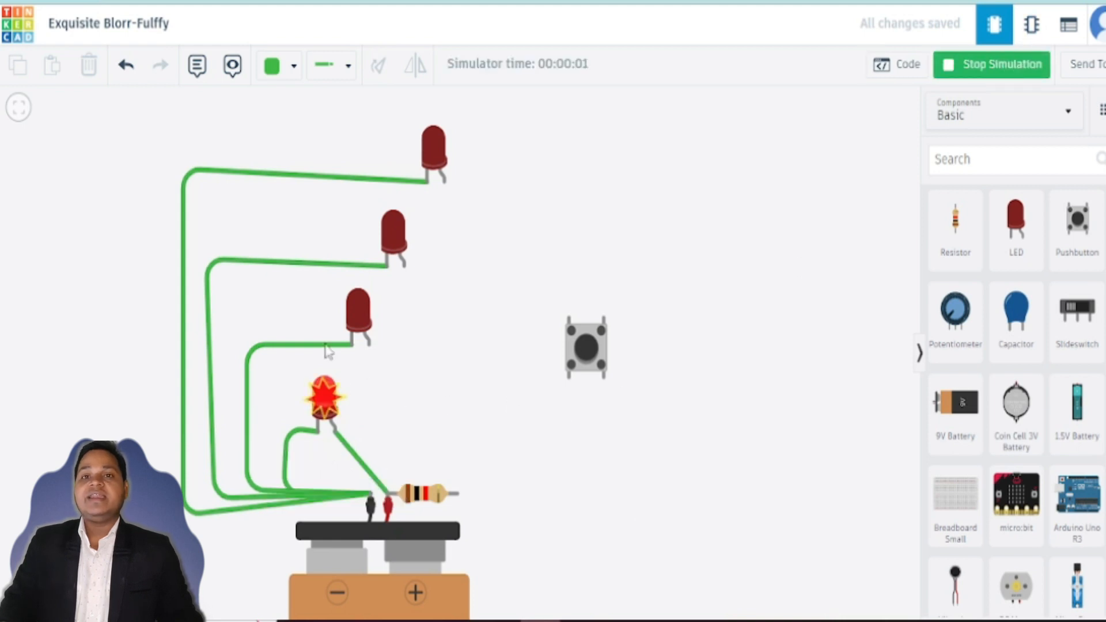
click(1044, 67)
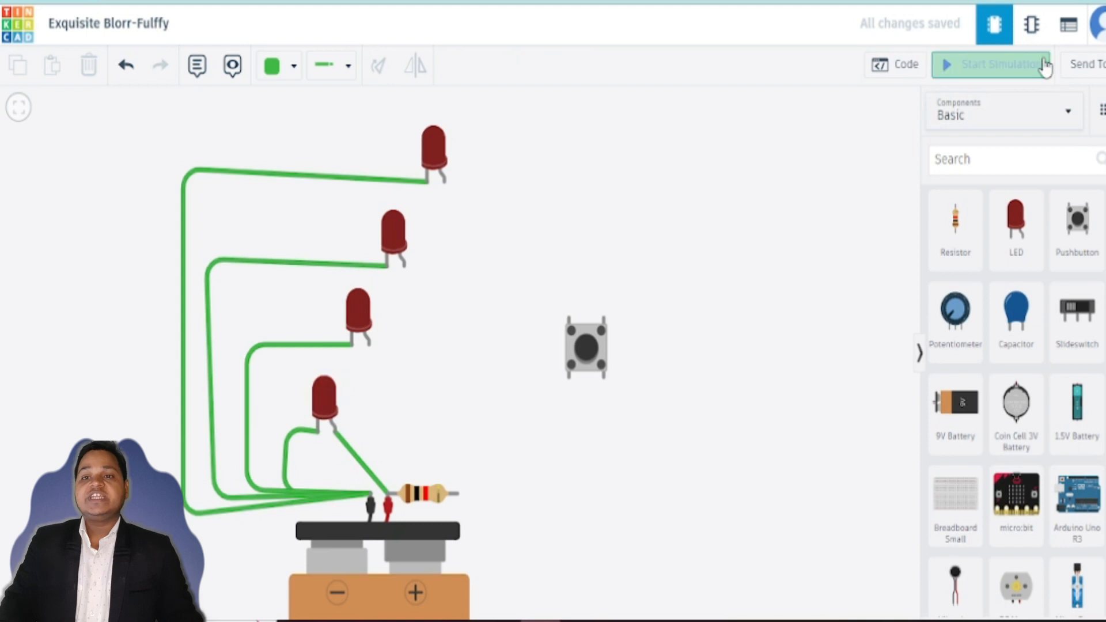
Step: Delete the direct wire between the battery's positive terminal and the lowest LED
click(361, 466)
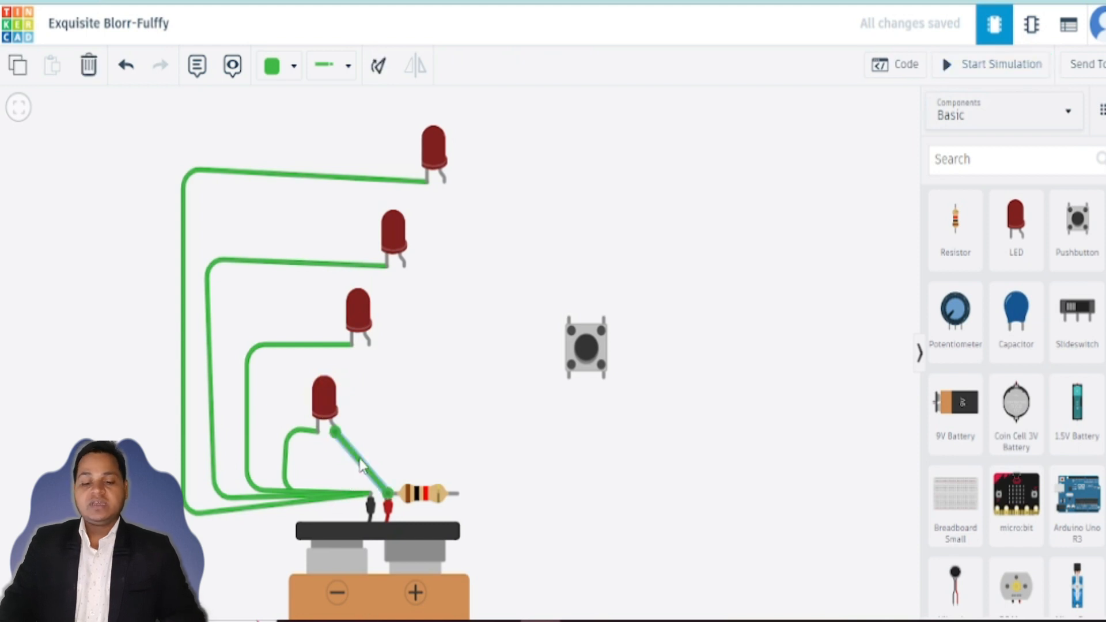
key(Delete)
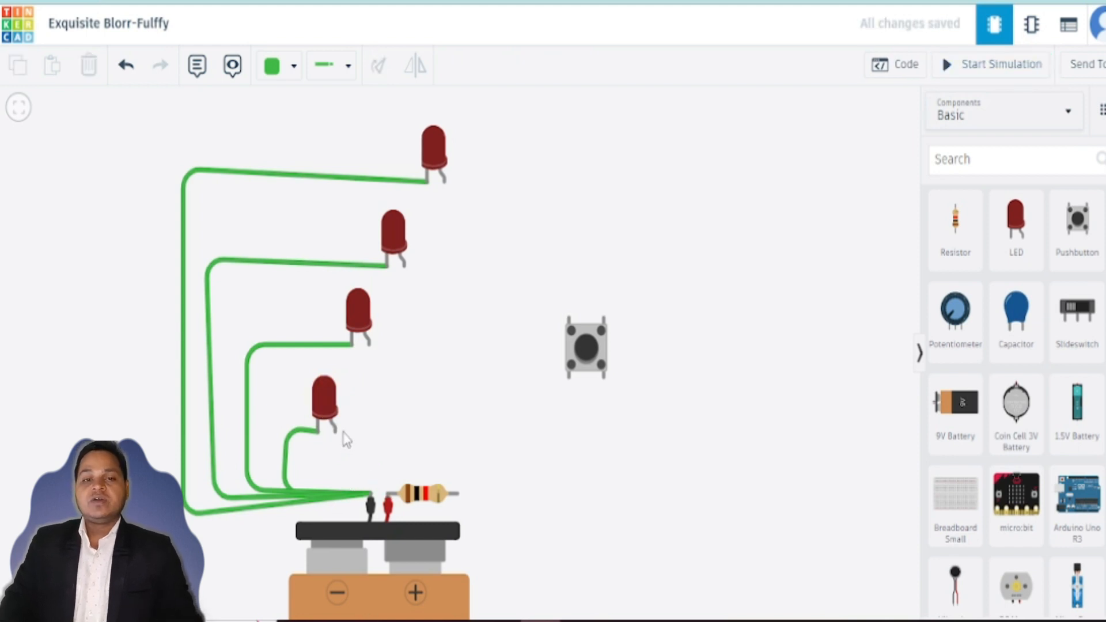
Step: Wire the lowest LED's anode to the resistor's free end and briefly run the simulation
click(335, 429)
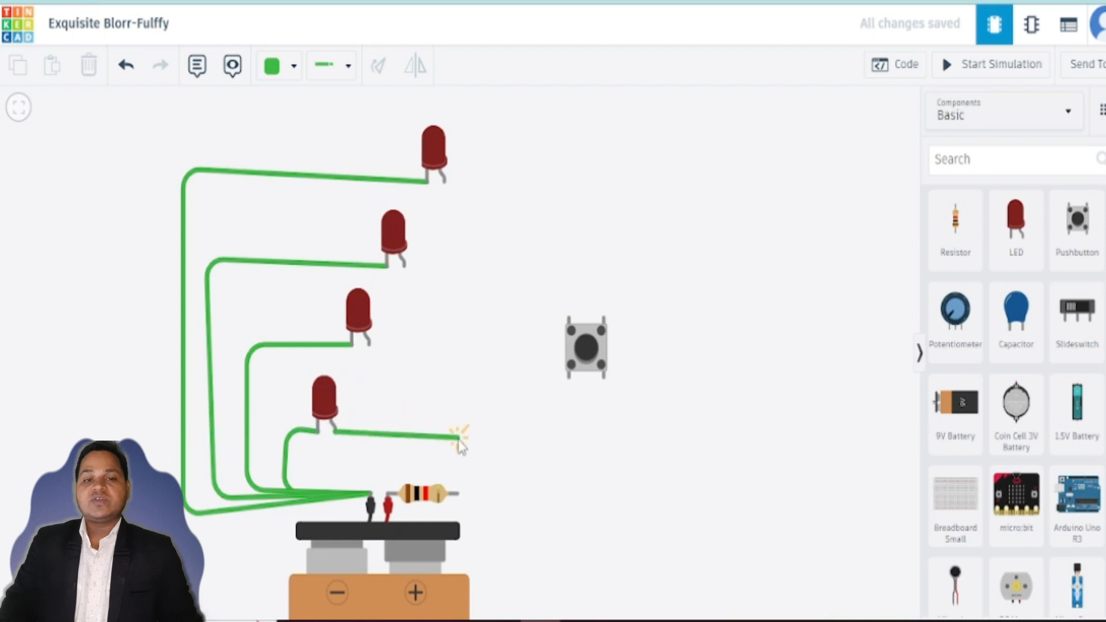
click(470, 436)
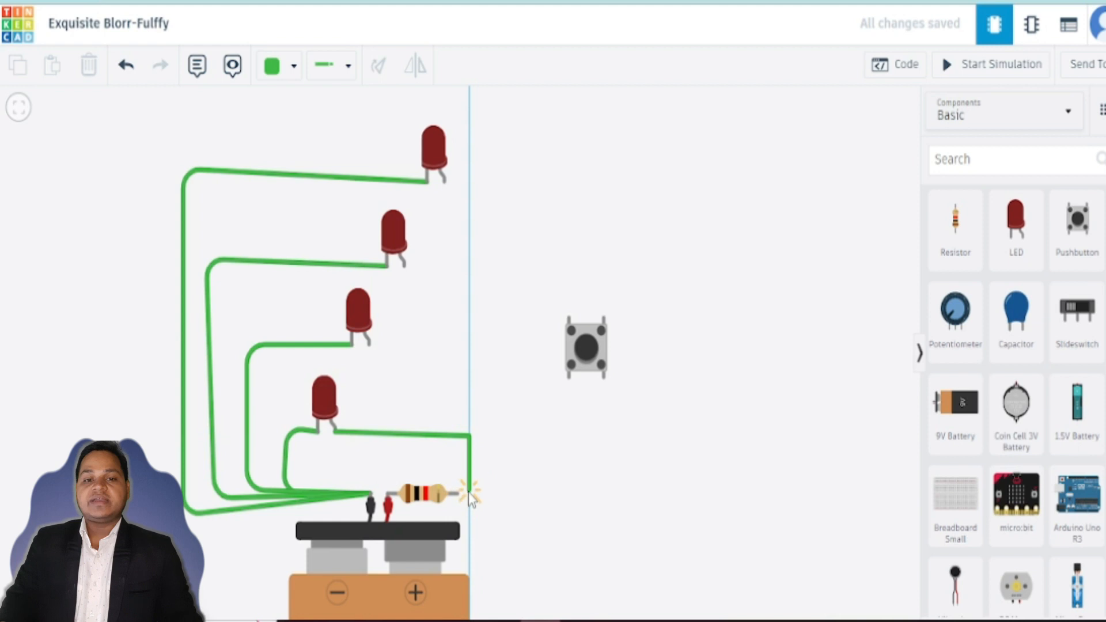
click(468, 494)
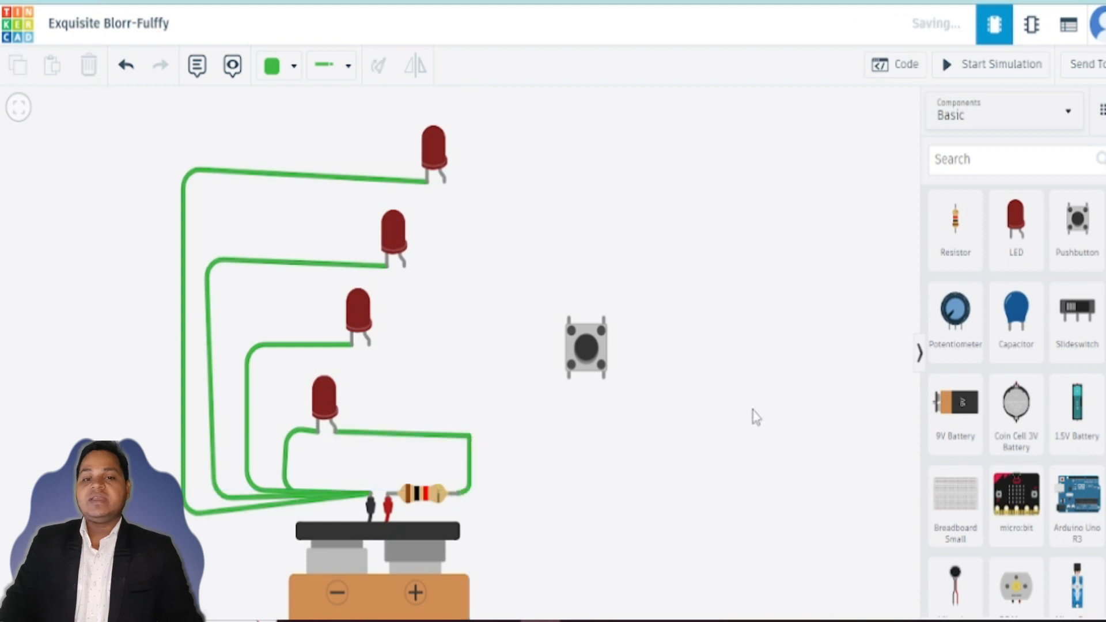
click(985, 66)
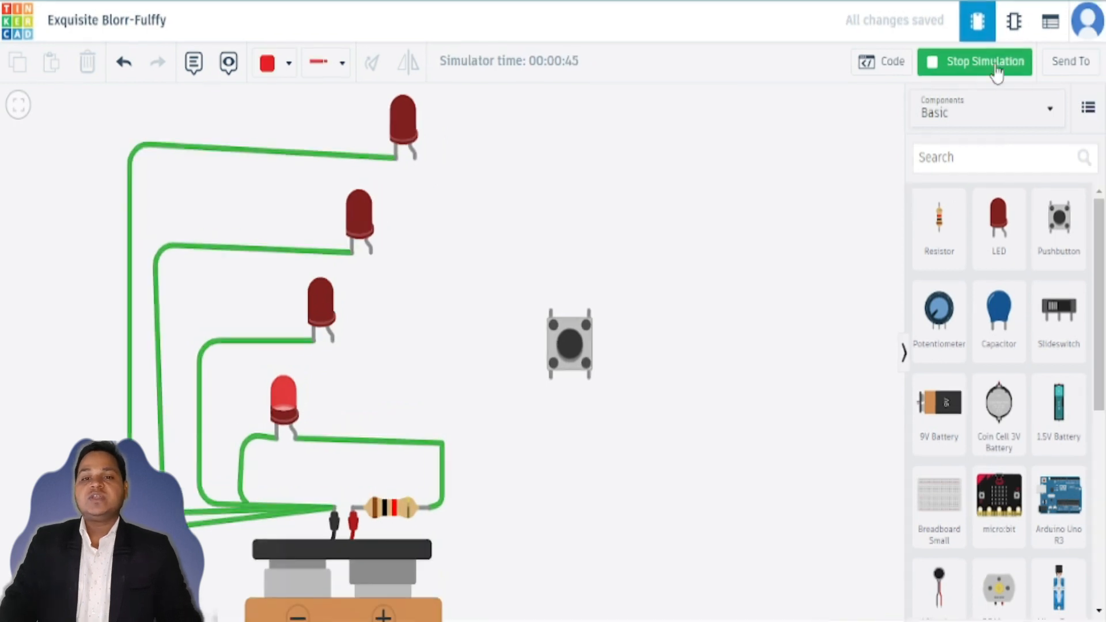
click(997, 68)
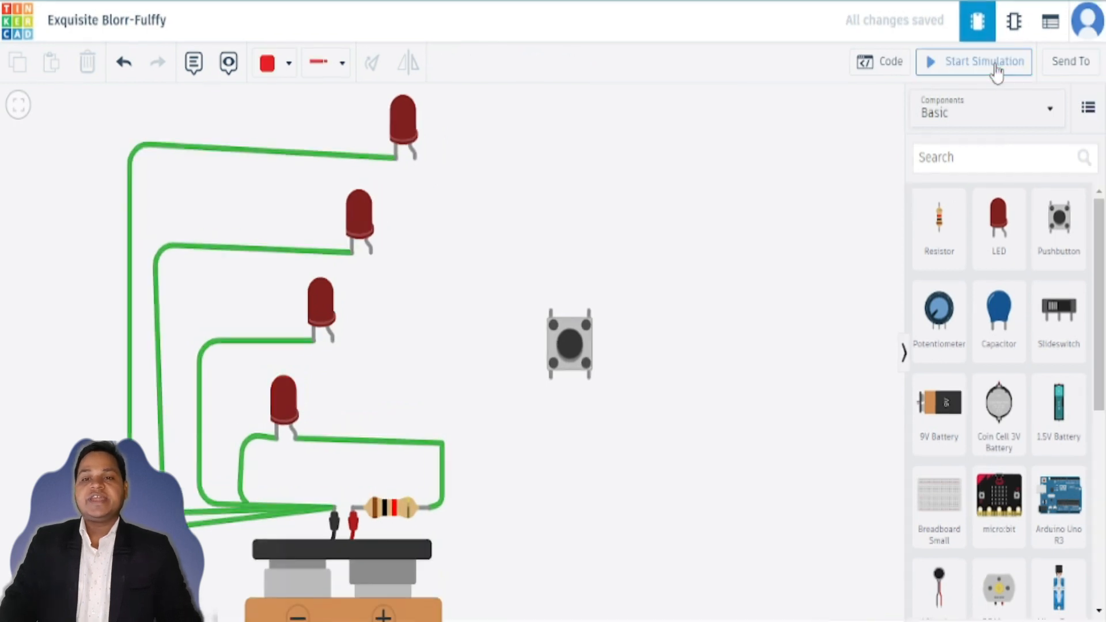
Step: Wire the resistor's free end to the pushbutton's lower-left terminal
click(427, 507)
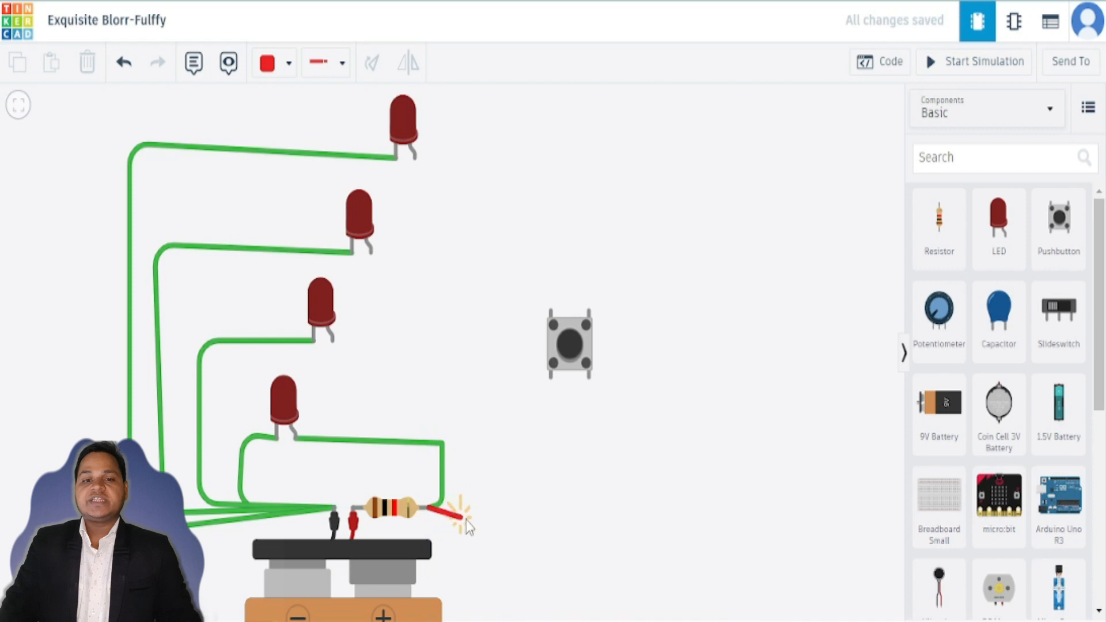
click(534, 515)
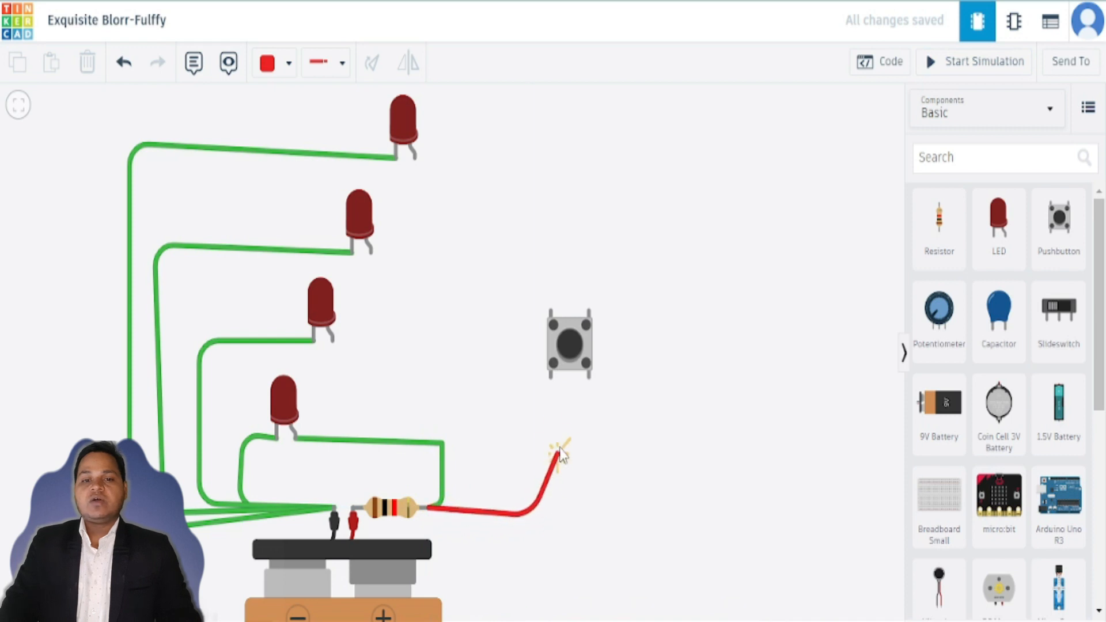
click(555, 380)
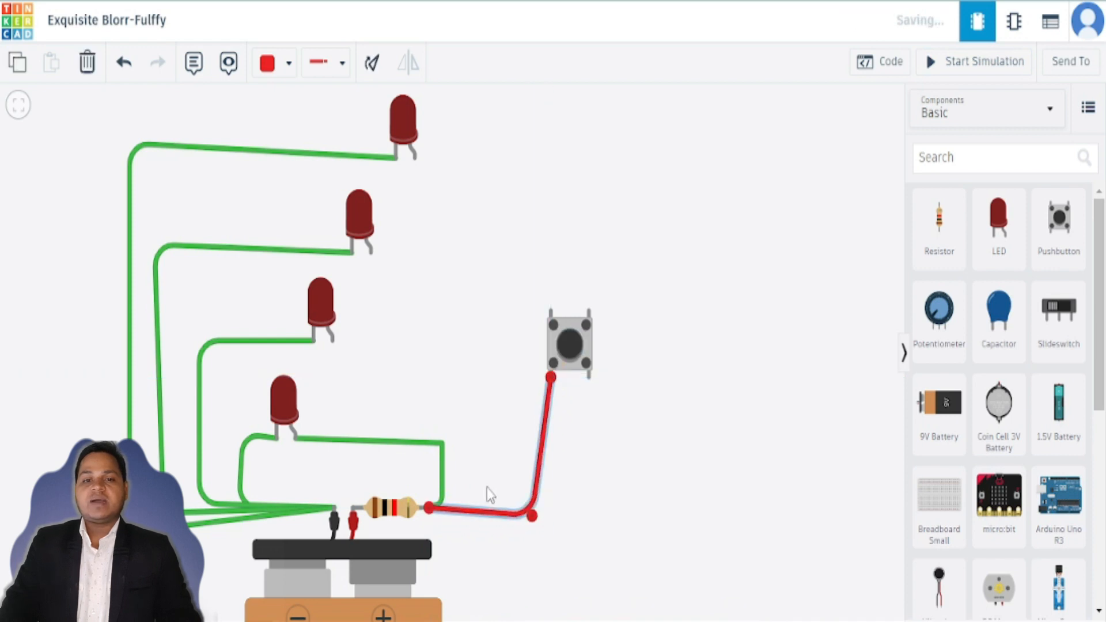
Step: Recolor the wire between the lowest LED's anode and the resistor red
click(409, 444)
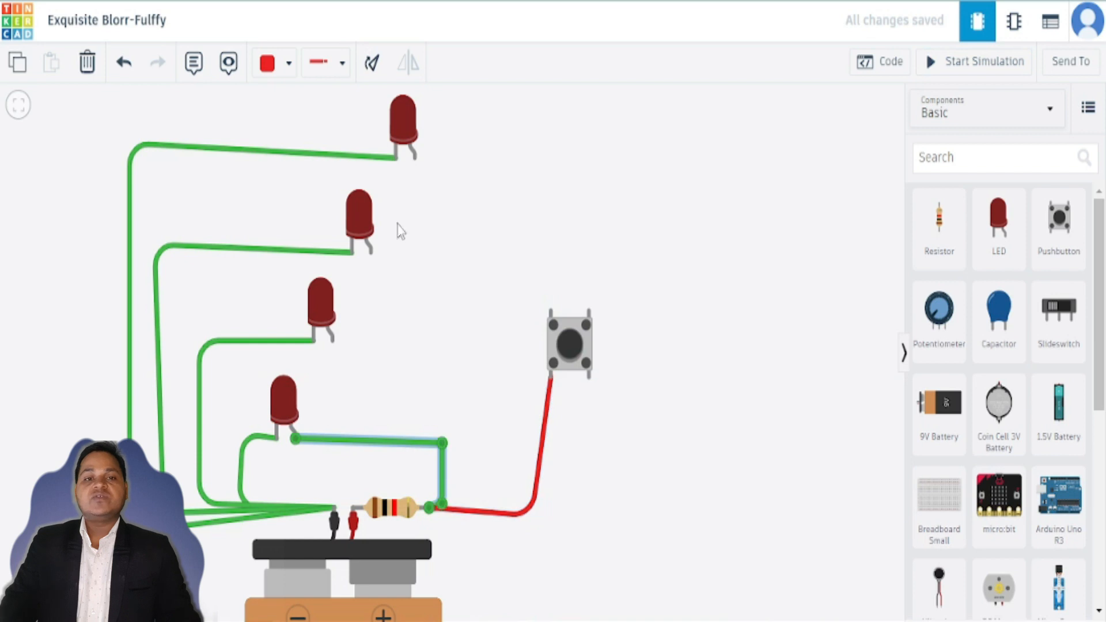
click(287, 70)
click(282, 148)
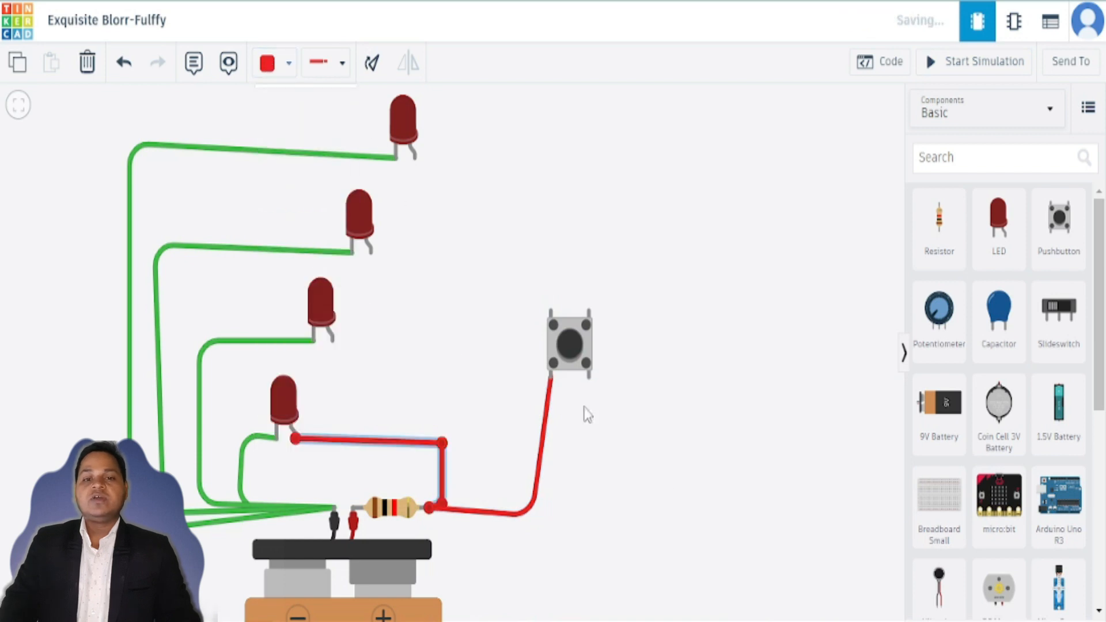
click(673, 496)
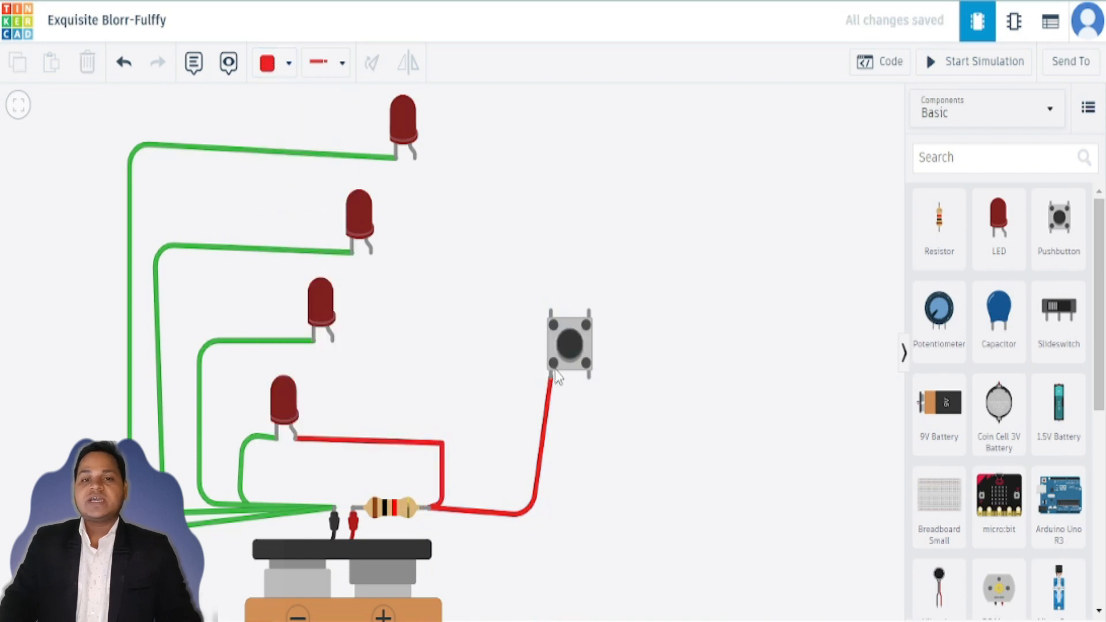
Step: Wire the pushbutton's upper-left terminal to the third LED's anode and its lower-right terminal to the second LED's anode
click(550, 313)
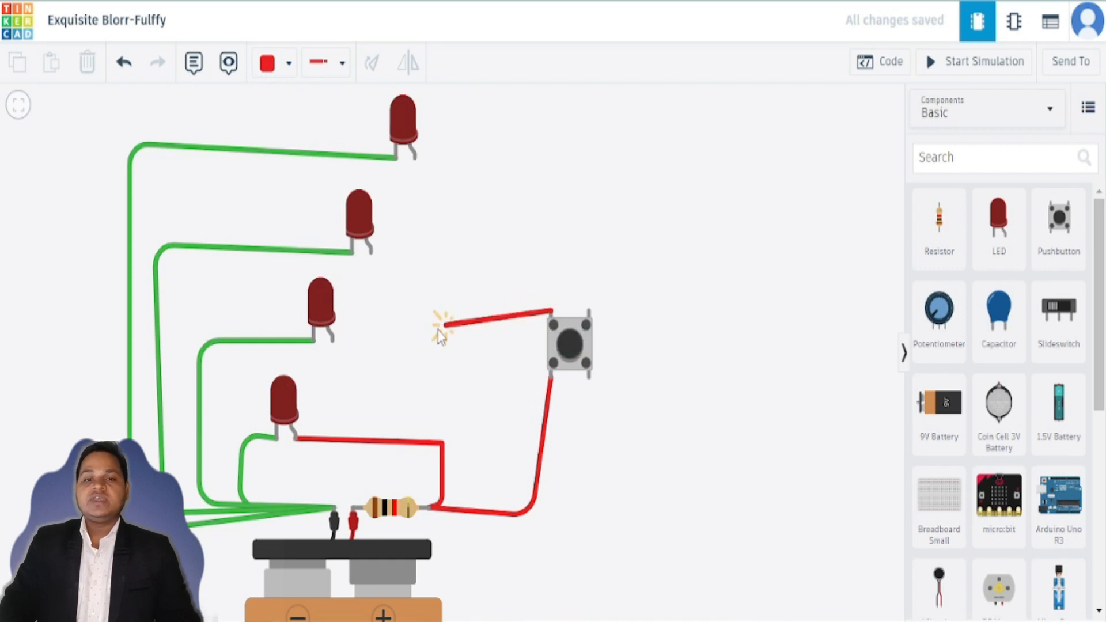
click(332, 341)
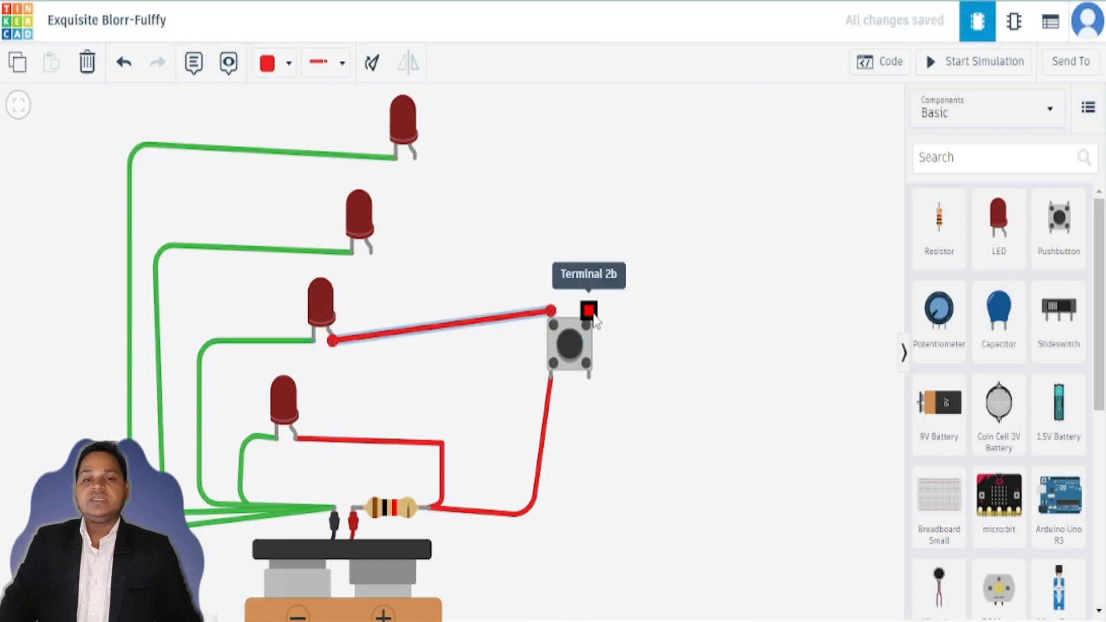
click(590, 379)
click(693, 369)
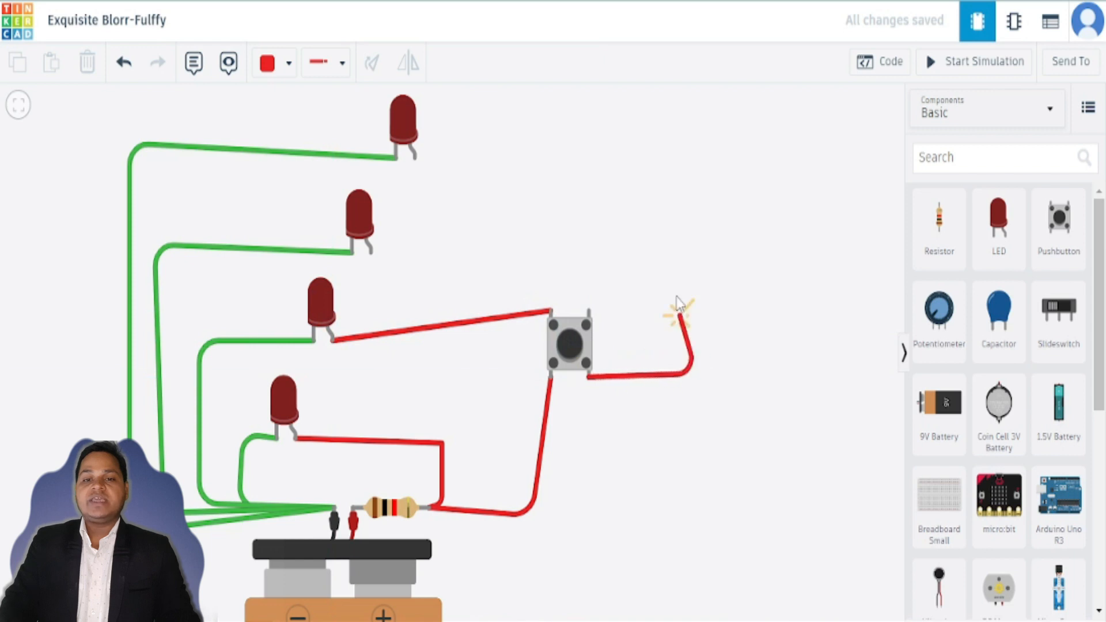
click(663, 236)
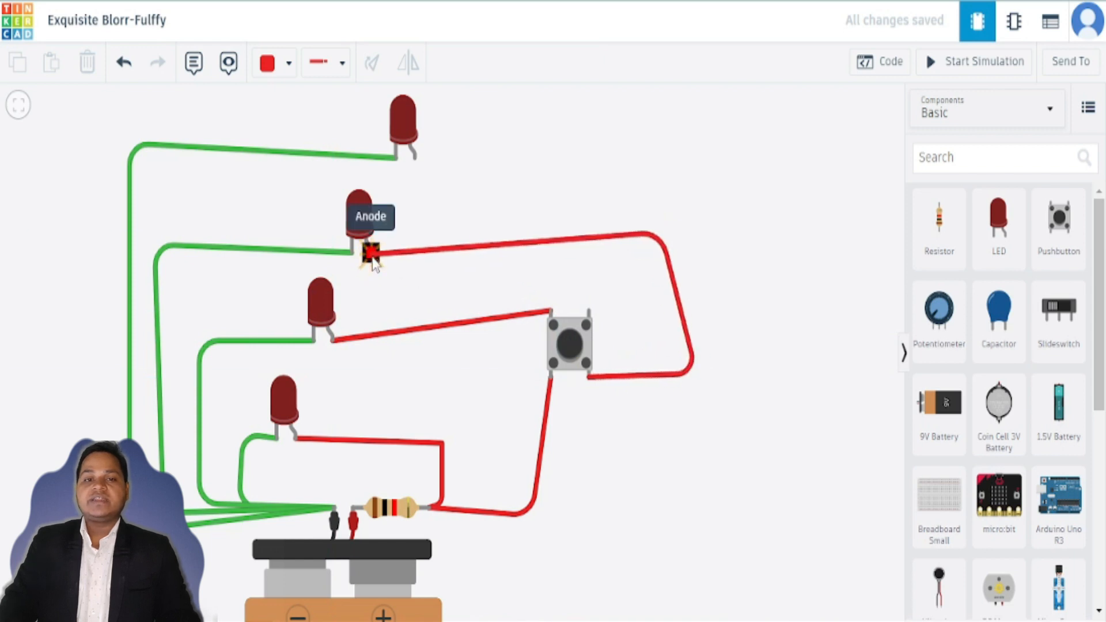
click(370, 252)
Step: Wire the pushbutton's upper-right terminal to the top LED's anode, routing it above the other wires
click(589, 313)
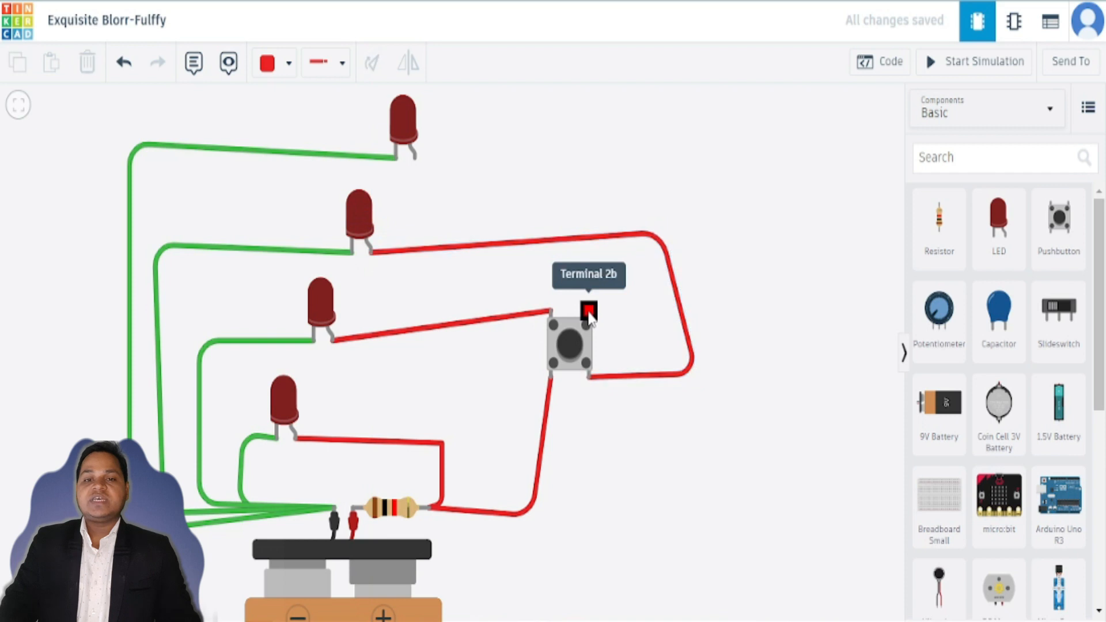
click(614, 257)
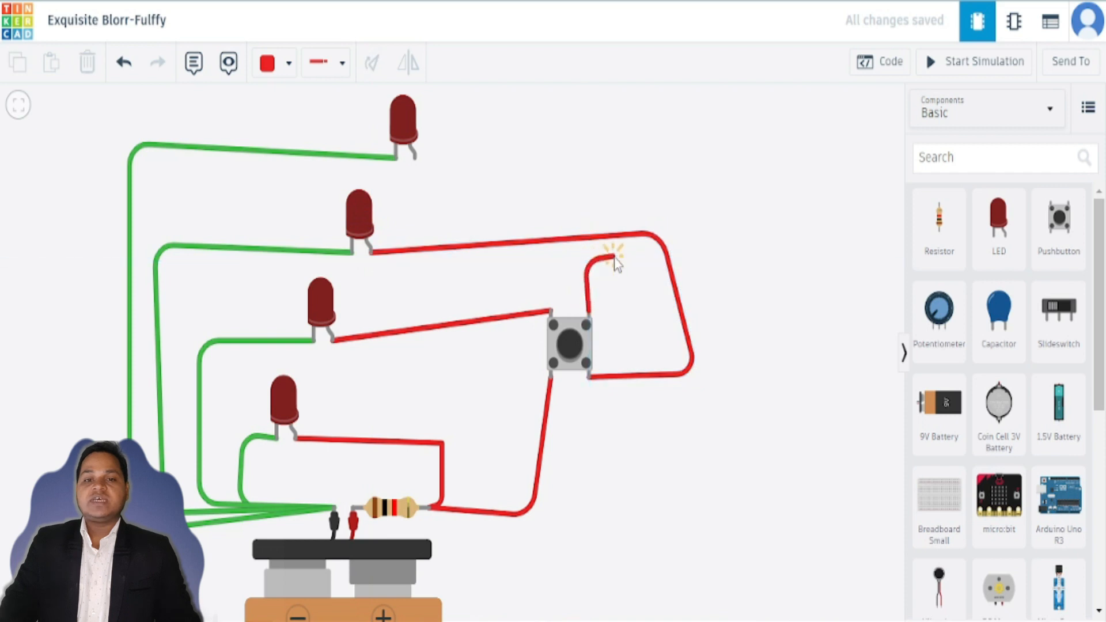
click(609, 216)
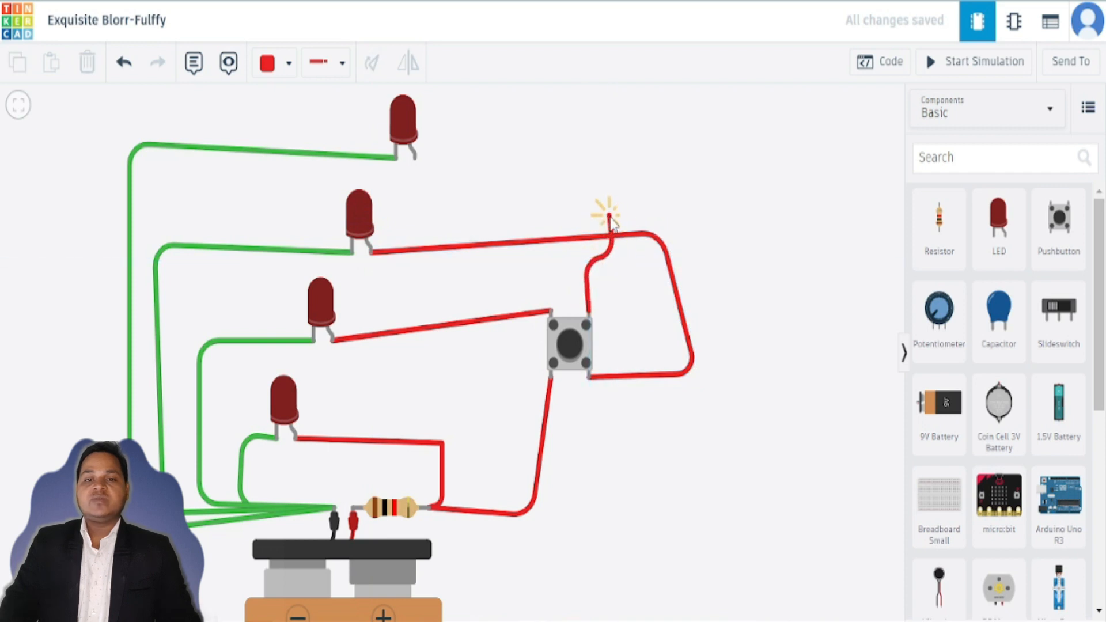
click(575, 215)
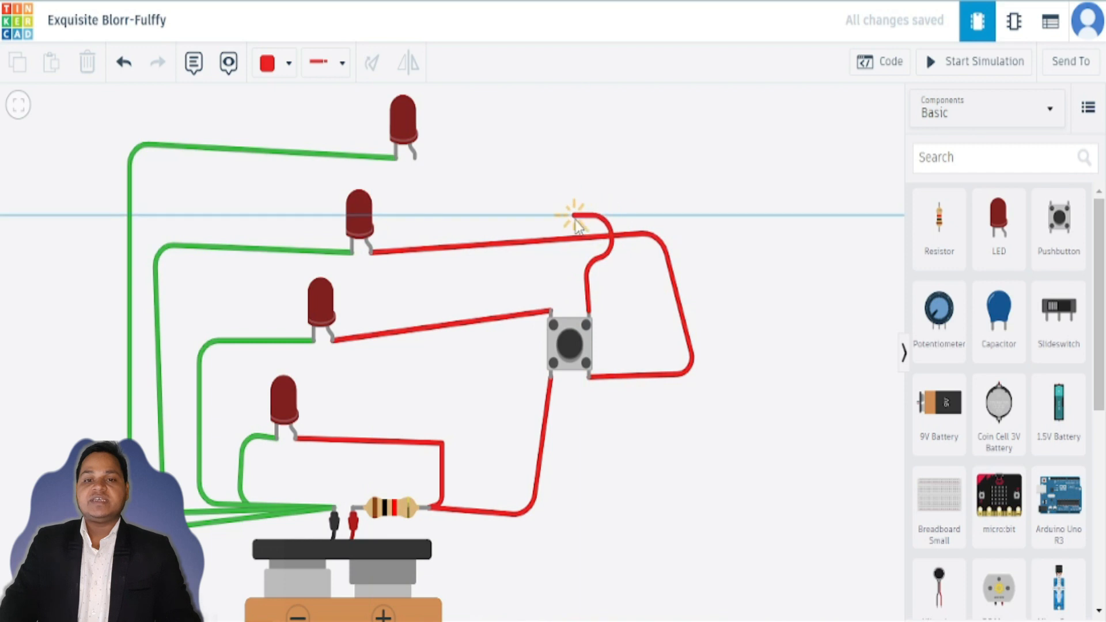
click(564, 216)
click(564, 162)
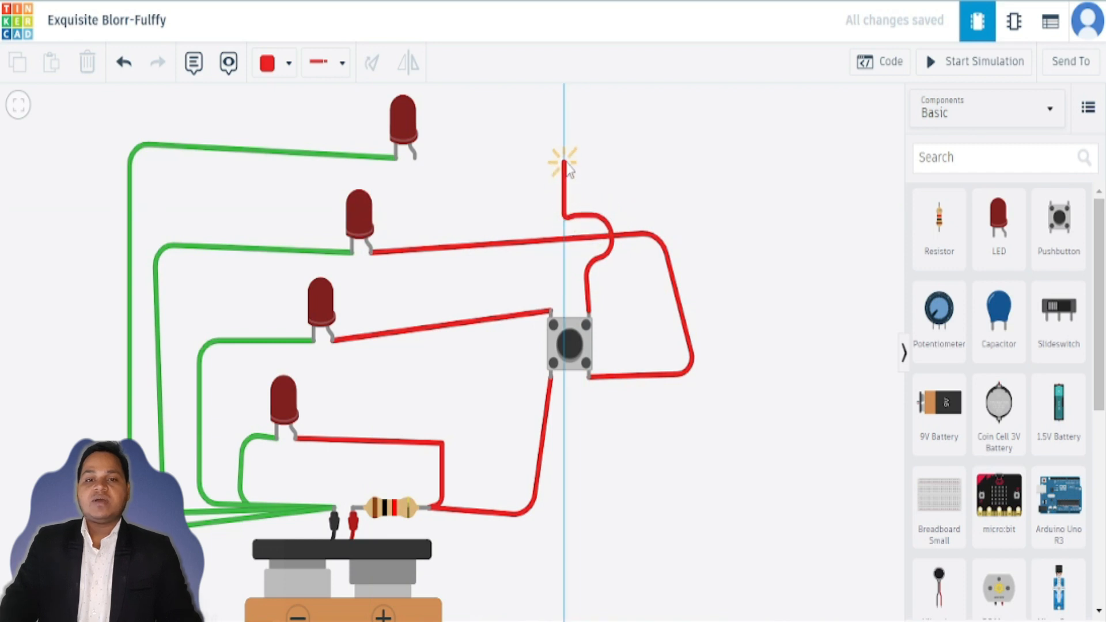
click(564, 148)
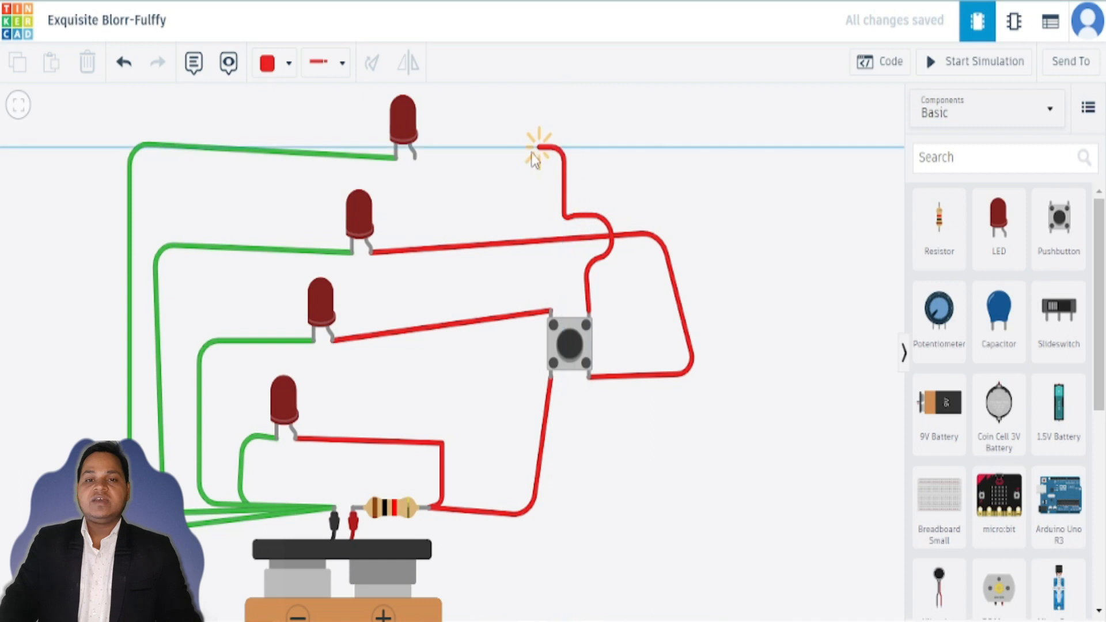
click(415, 159)
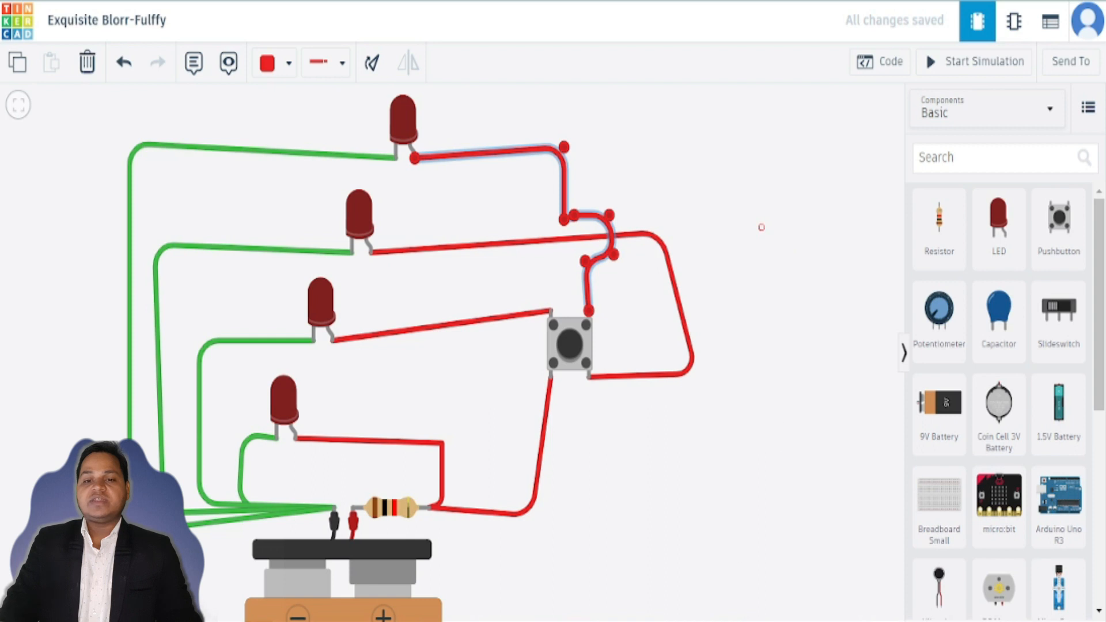
click(772, 505)
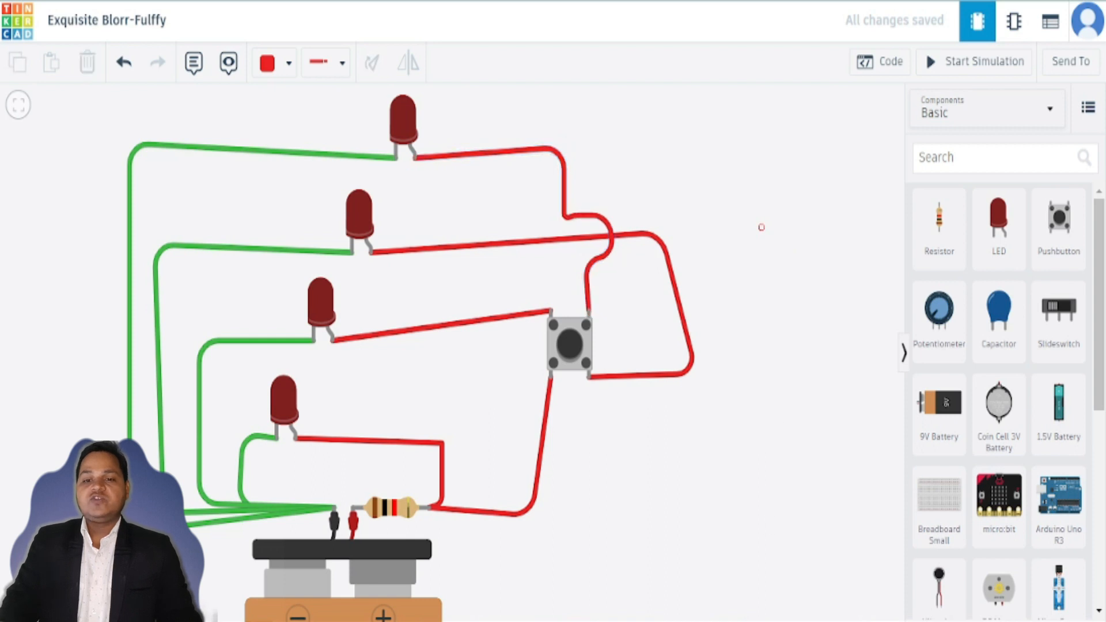
drag(535, 186, 626, 277)
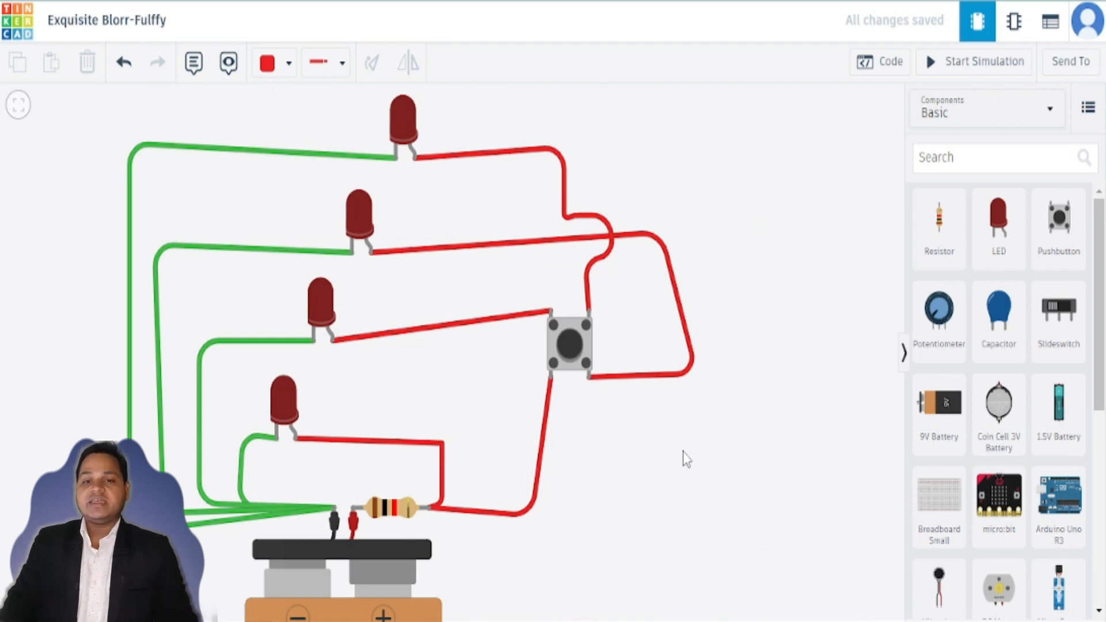
drag(724, 550, 795, 345)
mouse_move(686, 443)
mouse_down()
mouse_move(787, 476)
mouse_move(812, 470)
mouse_move(827, 509)
mouse_move(810, 499)
mouse_up()
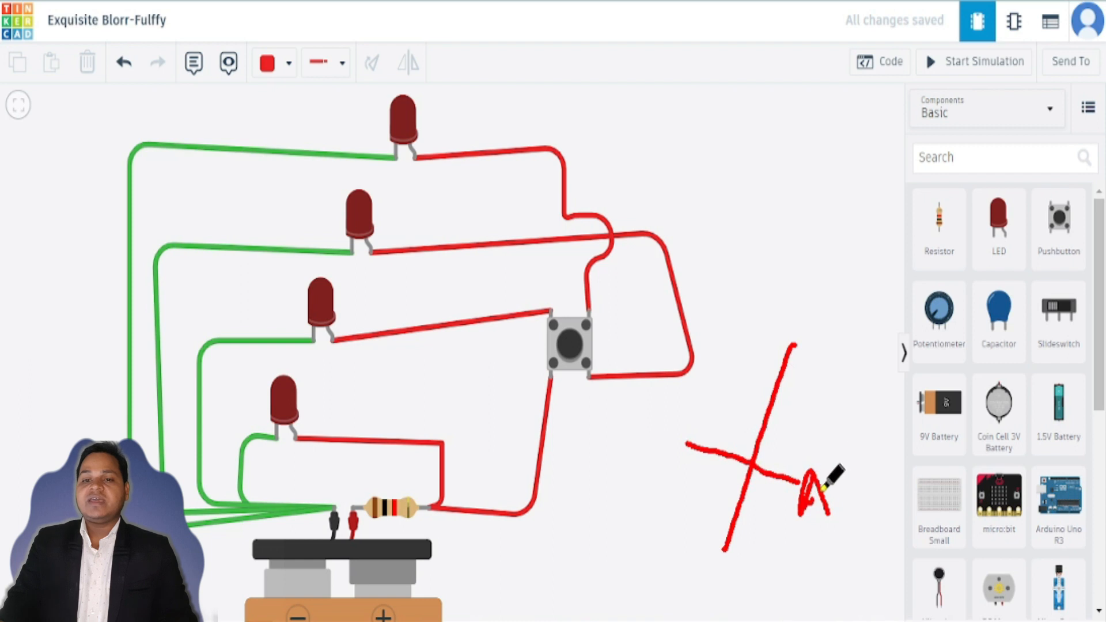
mouse_move(817, 343)
mouse_down()
mouse_move(825, 267)
mouse_move(829, 332)
mouse_move(796, 372)
mouse_up()
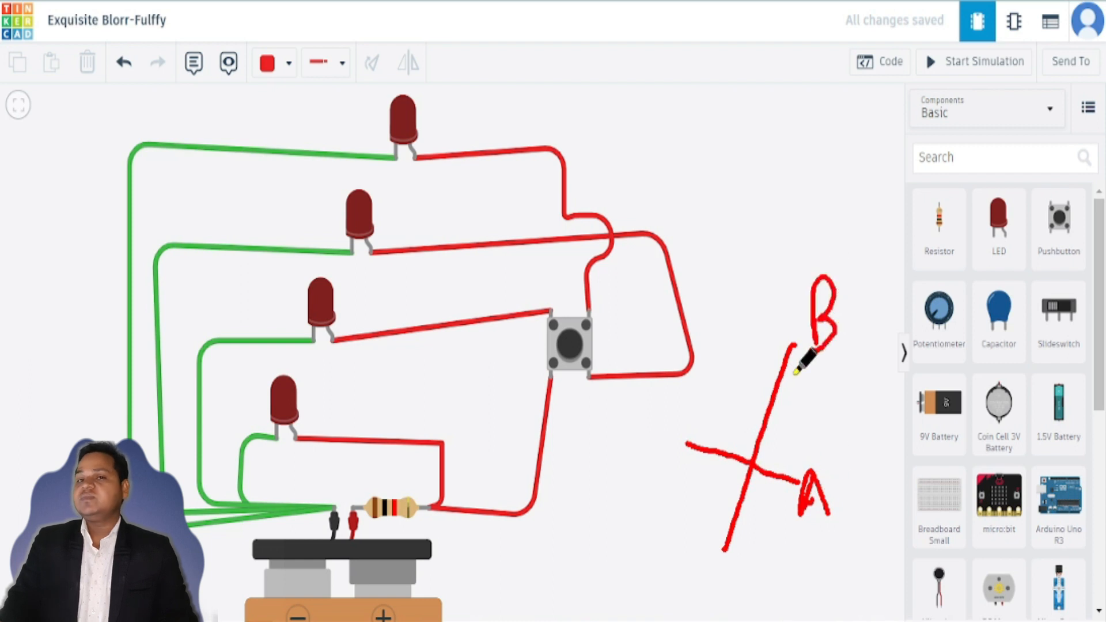
mouse_move(761, 98)
mouse_down()
mouse_move(759, 155)
mouse_move(726, 263)
mouse_up()
mouse_move(667, 176)
mouse_down()
mouse_move(715, 182)
mouse_move(746, 159)
mouse_move(787, 155)
mouse_move(824, 198)
mouse_move(848, 200)
mouse_move(860, 162)
mouse_move(884, 205)
mouse_up()
mouse_move(785, 81)
mouse_down()
mouse_move(800, 89)
mouse_move(800, 125)
mouse_up()
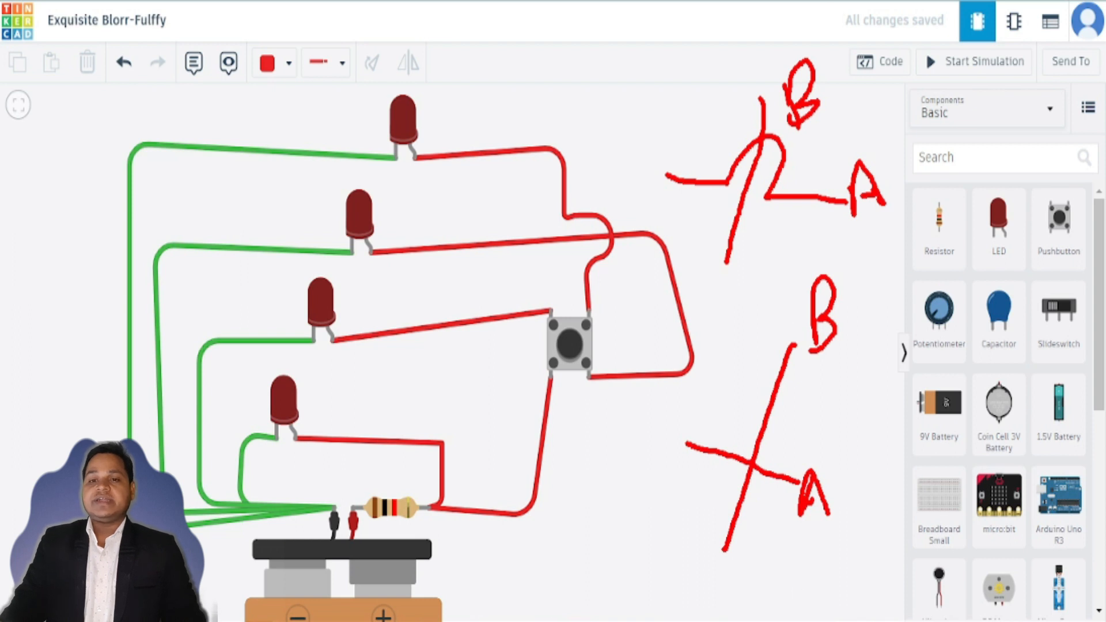
key(Escape)
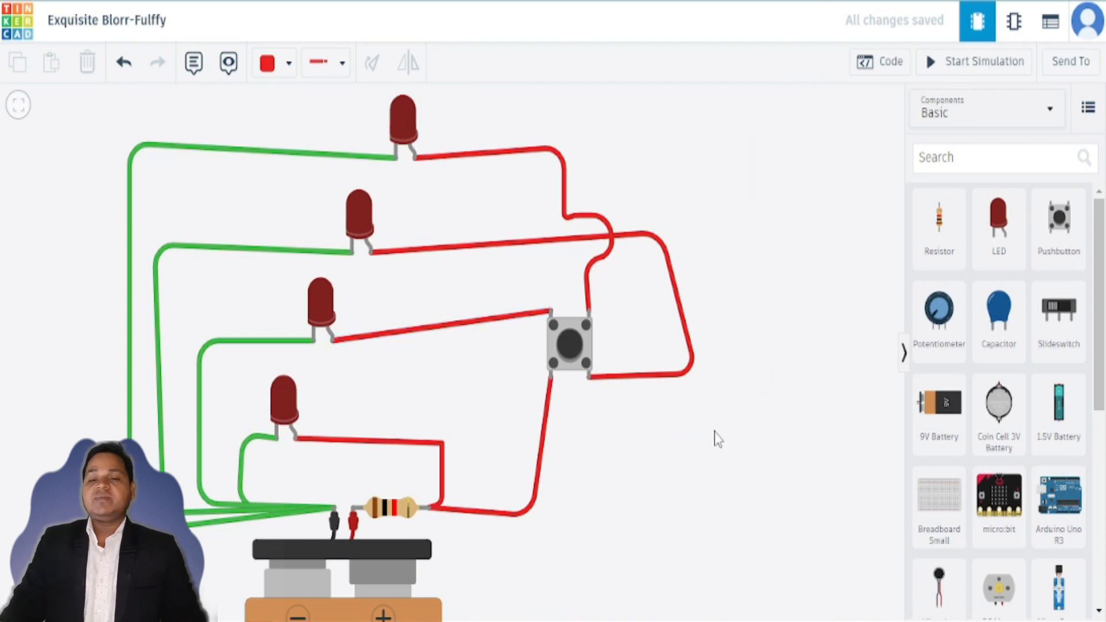
Step: Run the simulation, press the pushbutton a few times to test the LEDs, and stop the simulation
click(993, 63)
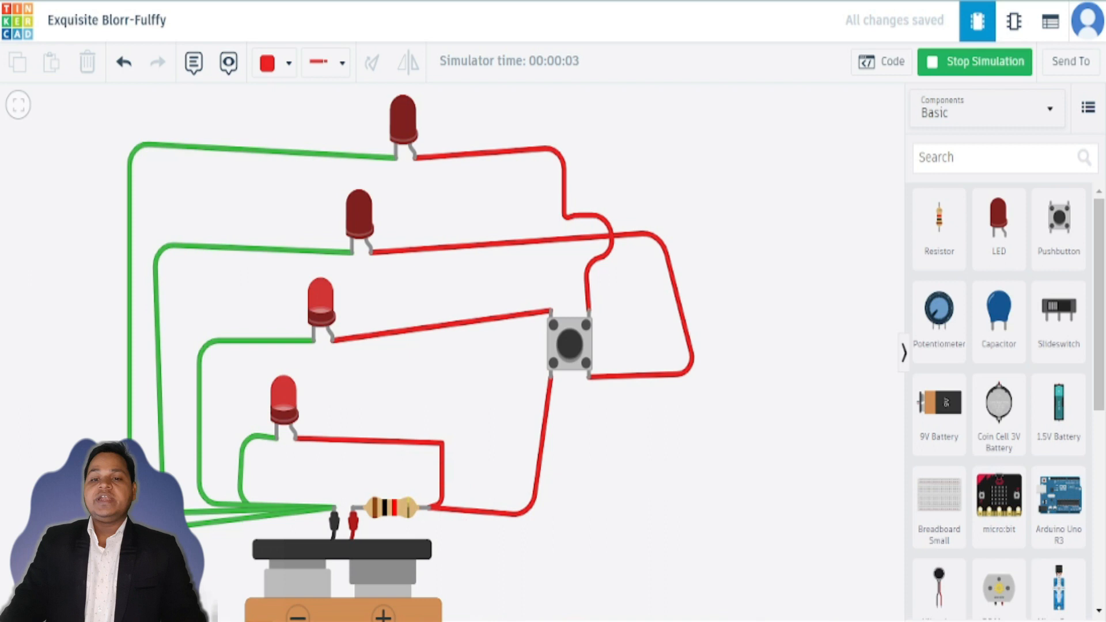
mouse_move(297, 276)
mouse_down()
mouse_move(271, 323)
mouse_move(340, 354)
mouse_move(334, 265)
mouse_move(297, 268)
mouse_up()
mouse_move(241, 373)
mouse_down()
mouse_move(235, 385)
mouse_move(309, 436)
mouse_move(284, 360)
mouse_move(250, 348)
mouse_up()
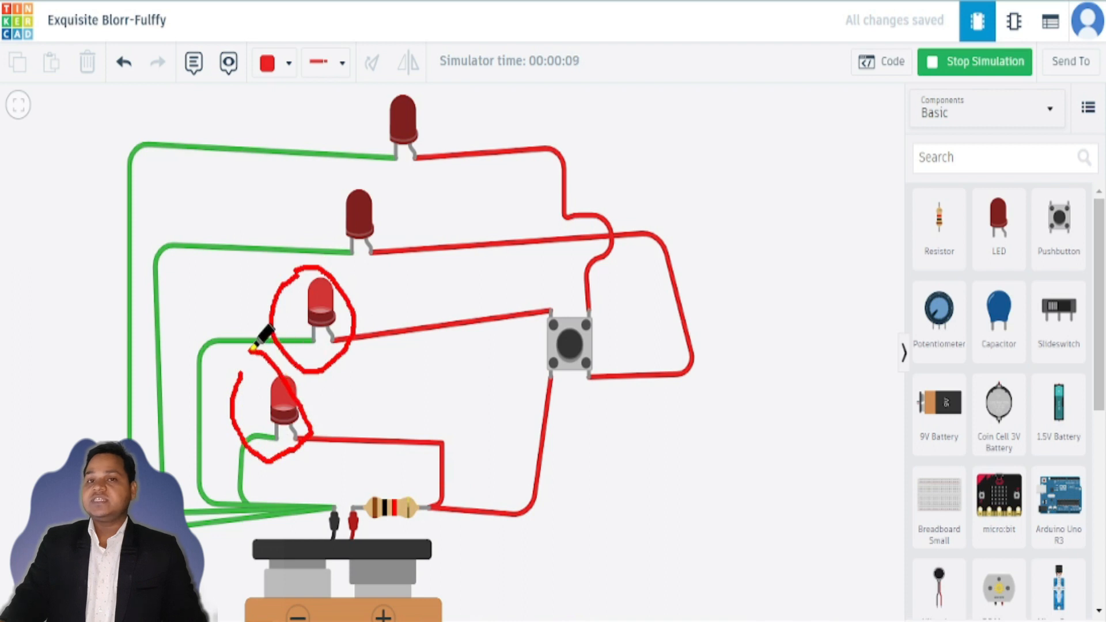
mouse_move(354, 172)
mouse_down()
mouse_move(316, 205)
mouse_move(383, 260)
mouse_move(365, 179)
mouse_move(348, 180)
mouse_up()
mouse_move(418, 78)
mouse_down()
mouse_move(381, 95)
mouse_move(452, 167)
mouse_move(435, 69)
mouse_move(403, 78)
mouse_up()
mouse_move(575, 295)
mouse_down()
mouse_move(545, 291)
mouse_move(558, 439)
mouse_move(633, 287)
mouse_move(554, 285)
mouse_up()
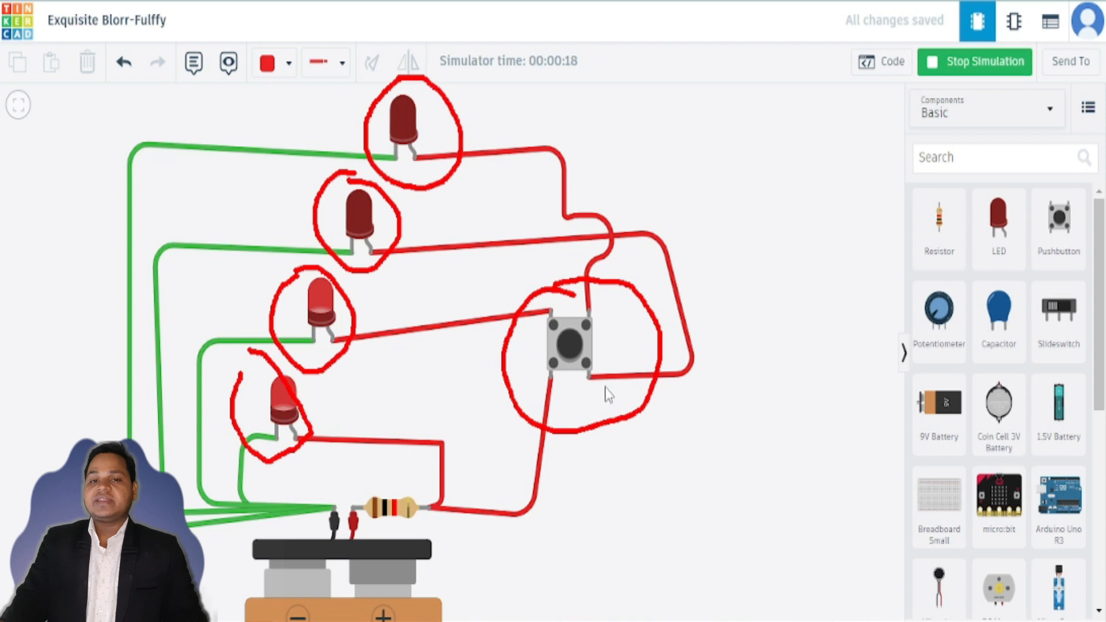
click(571, 348)
click(569, 345)
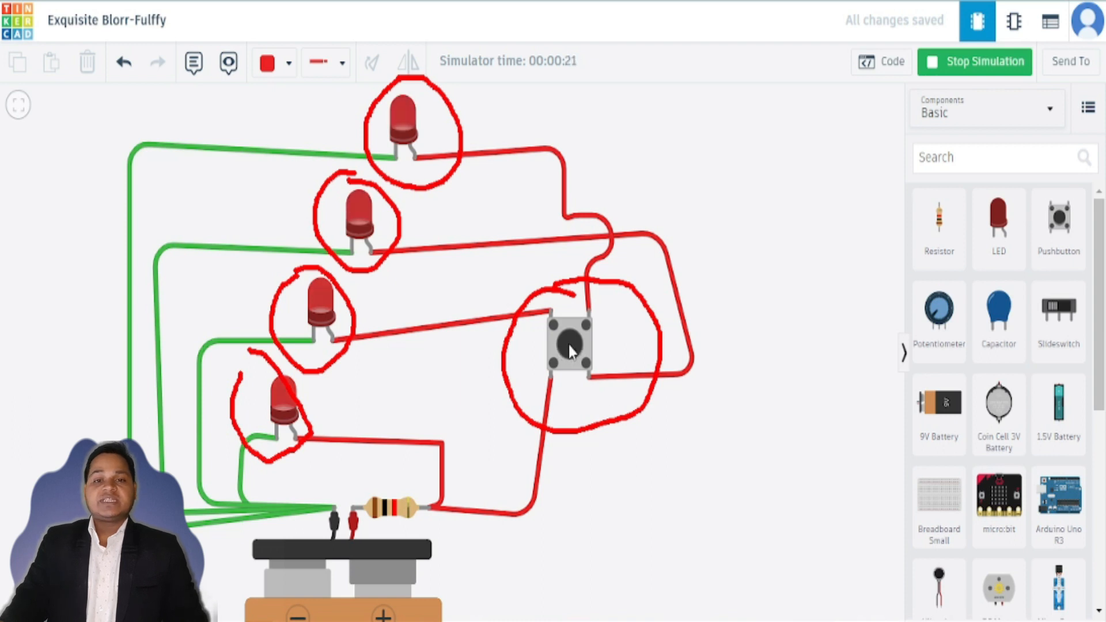
click(569, 344)
click(569, 345)
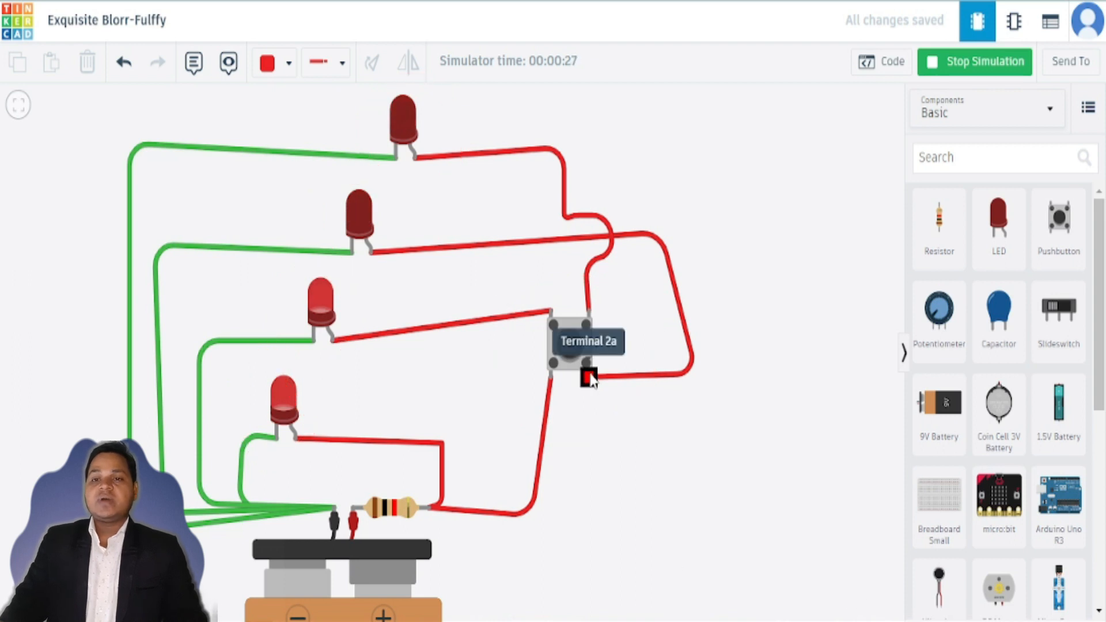
click(963, 70)
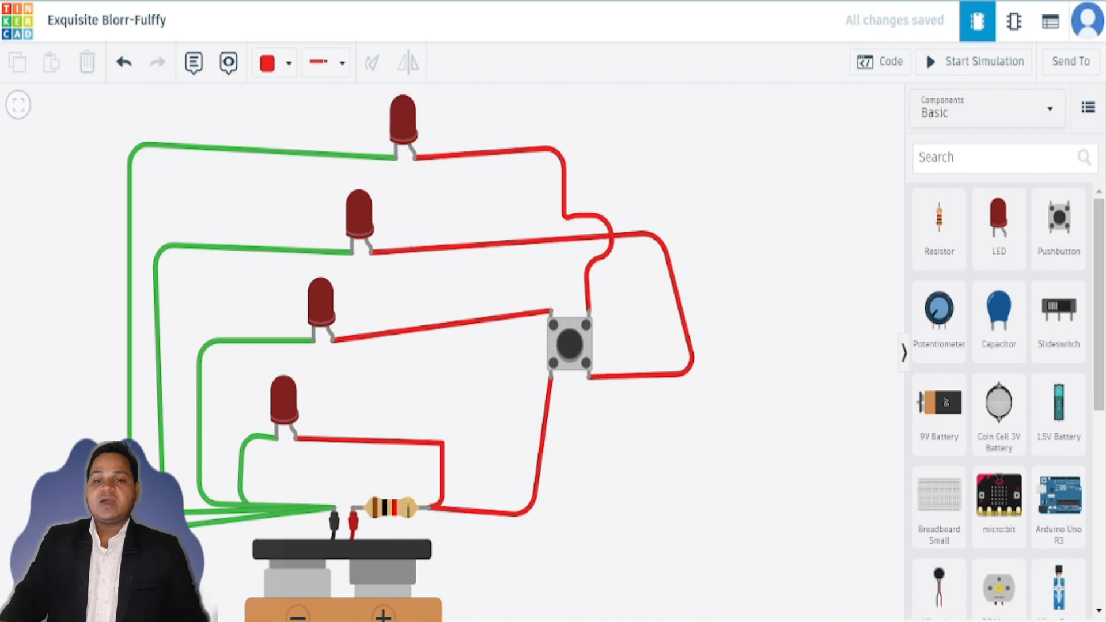
mouse_move(532, 278)
mouse_down()
mouse_move(529, 377)
mouse_move(557, 391)
mouse_move(567, 293)
mouse_move(522, 290)
mouse_up()
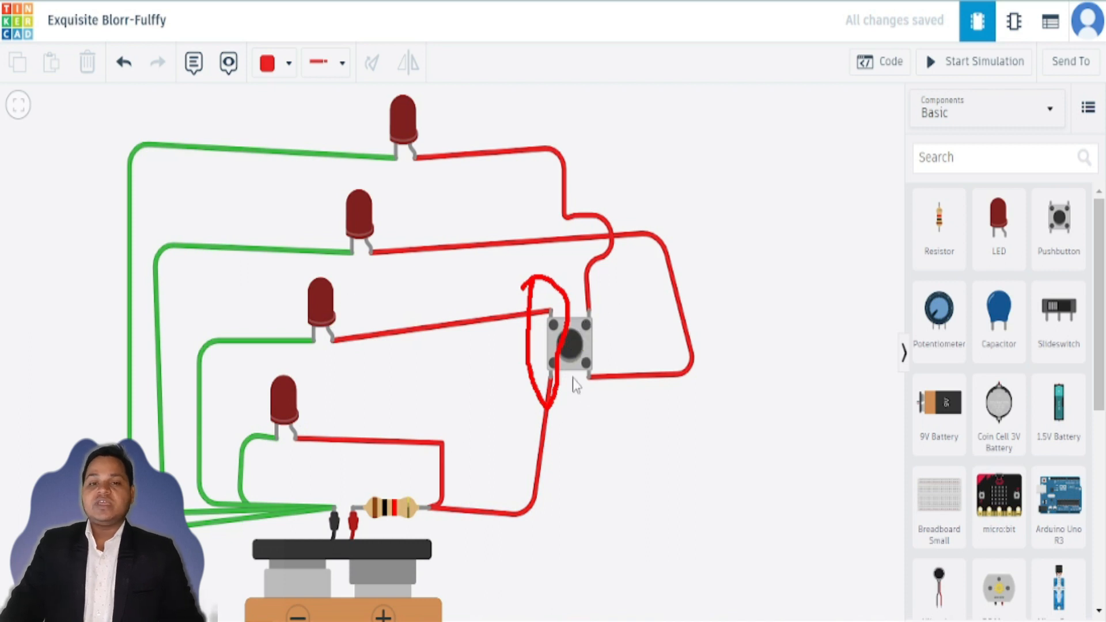
drag(587, 355, 602, 360)
mouse_move(587, 297)
mouse_down()
mouse_move(579, 314)
mouse_move(608, 314)
mouse_move(589, 298)
mouse_up()
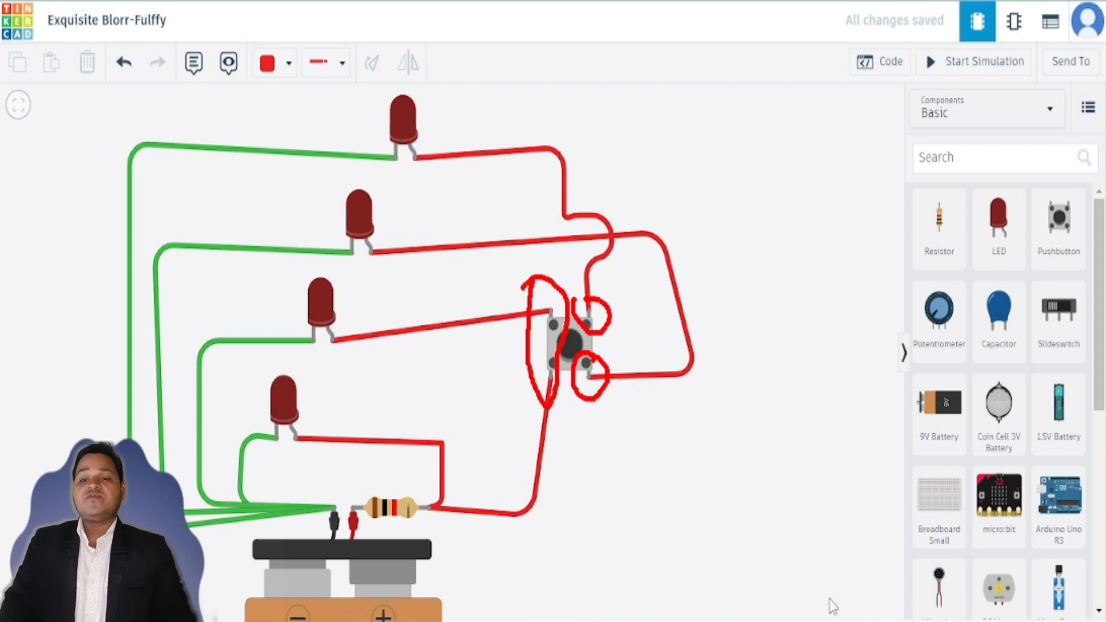
key(Escape)
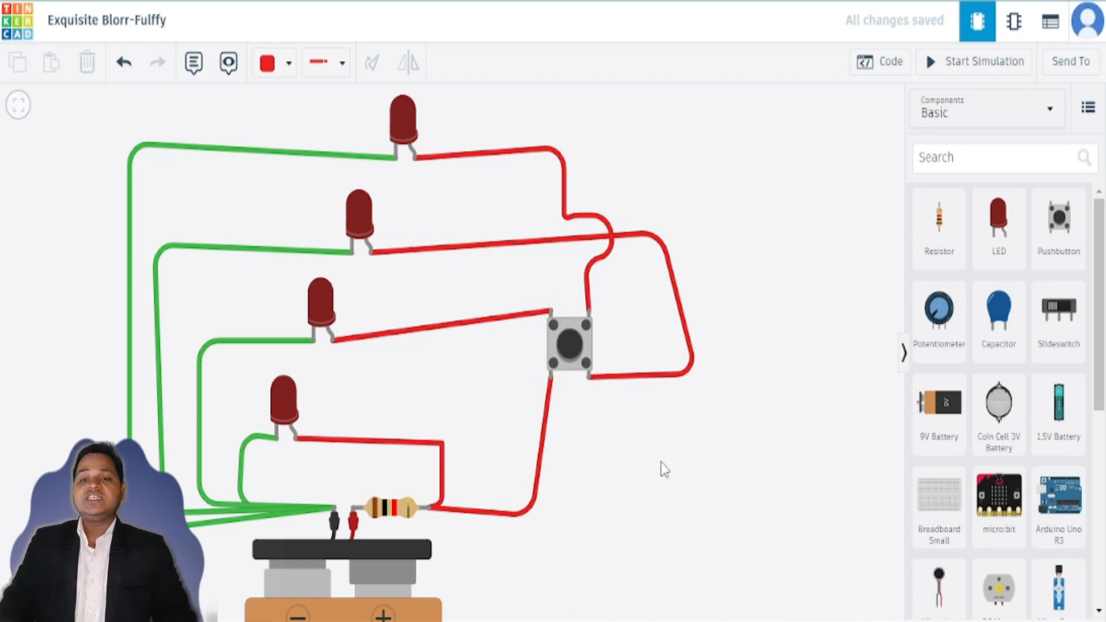
Step: Inspect the pushbutton's terminal connections, then zoom out and pan to review the whole circuit
click(555, 369)
drag(606, 449, 601, 436)
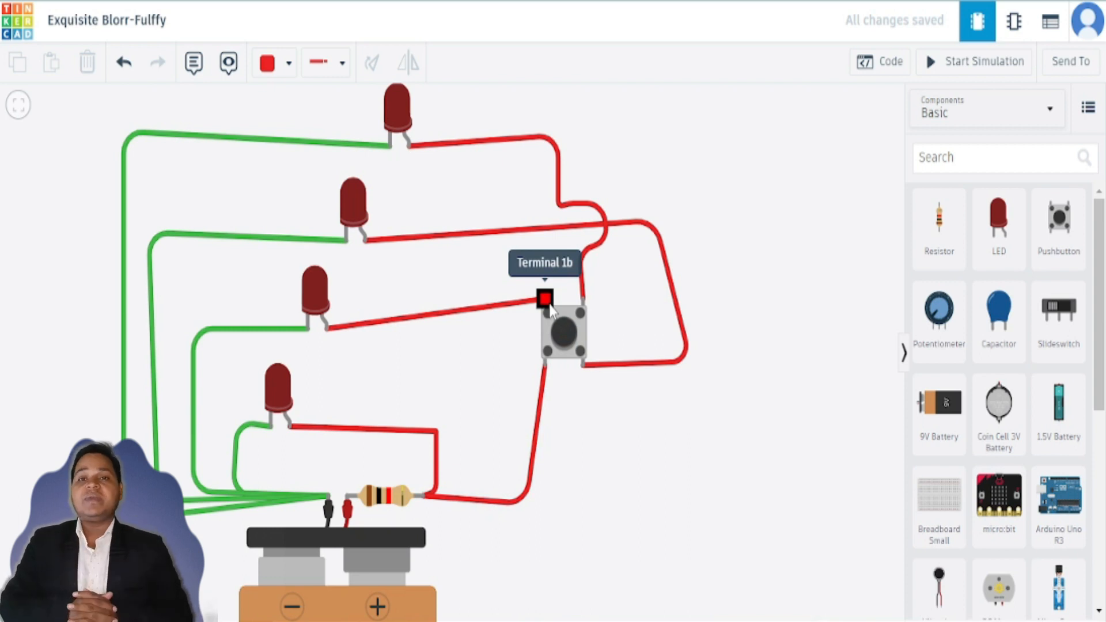
click(581, 360)
drag(583, 356, 584, 356)
drag(599, 397, 598, 392)
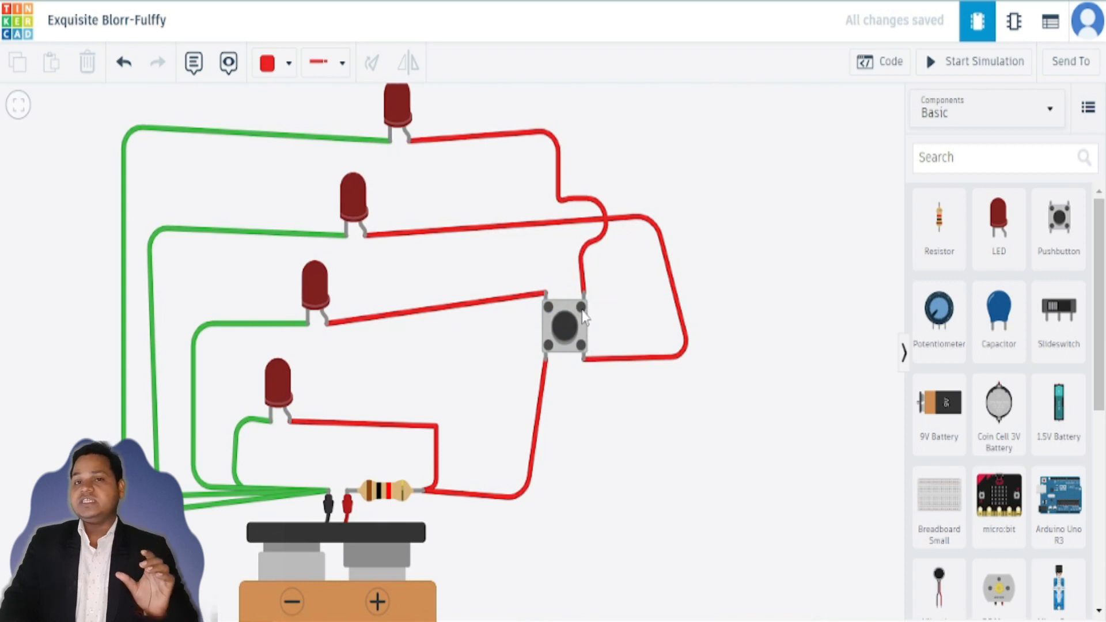
scroll(609, 466, down, 2)
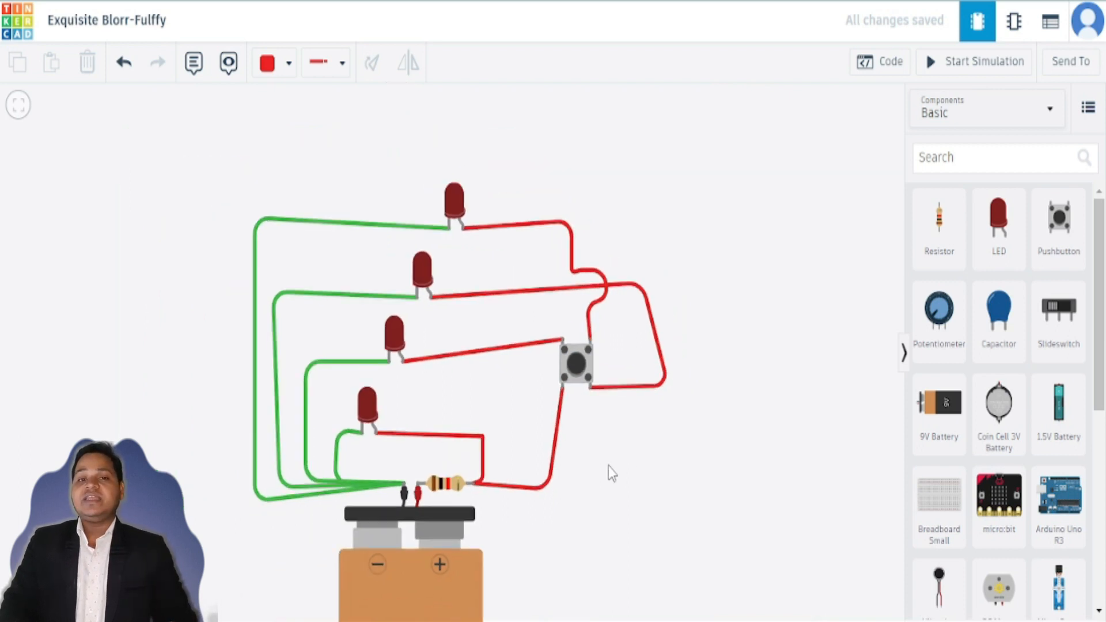
drag(672, 494, 493, 445)
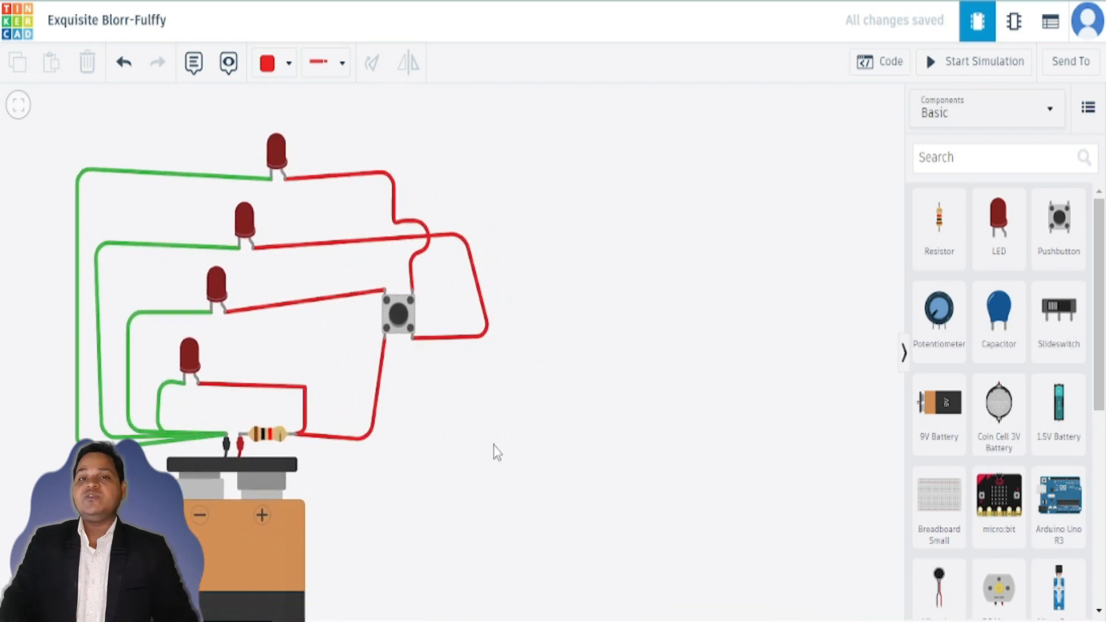